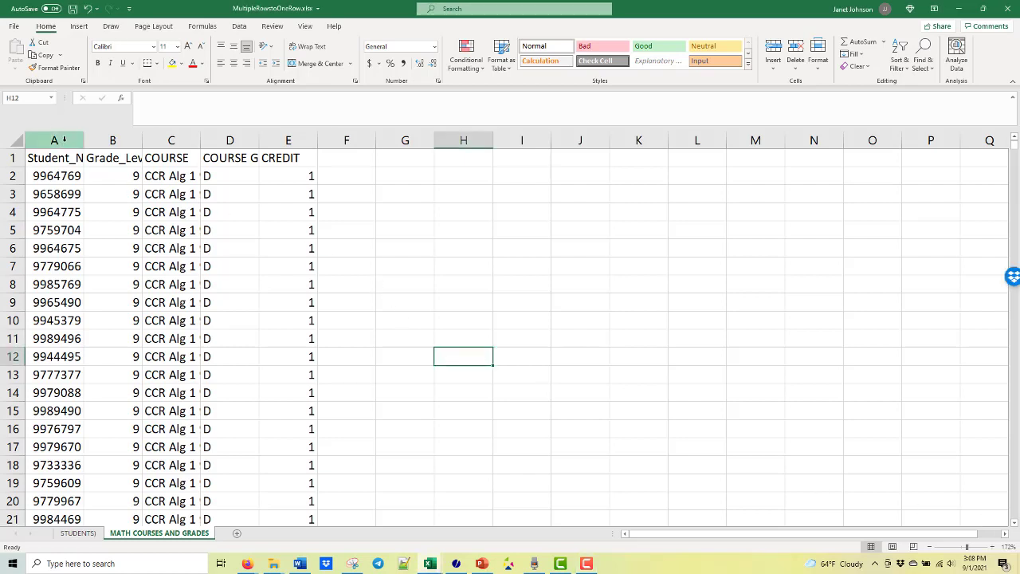
- Copy the entire Student_Number column into empty column I on the MATH COURSES AND GRADES sheet
left_click(64, 142)
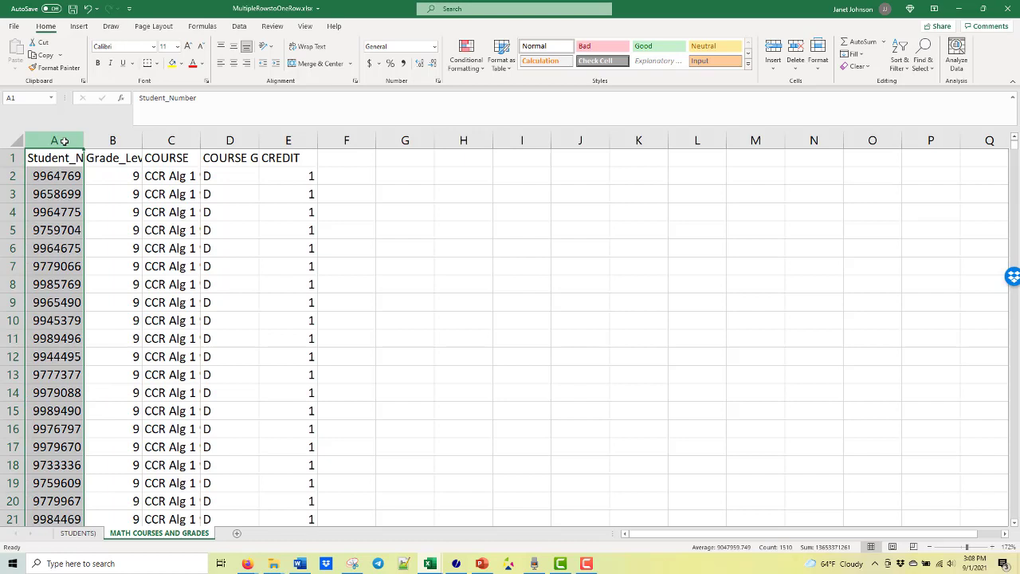
key("ctrl+c")
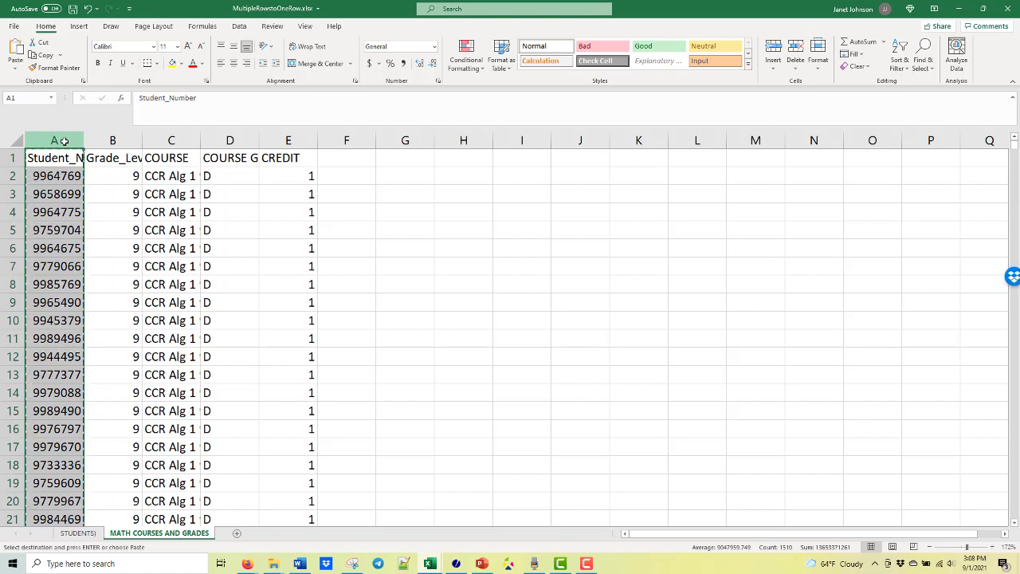
left_click(538, 142)
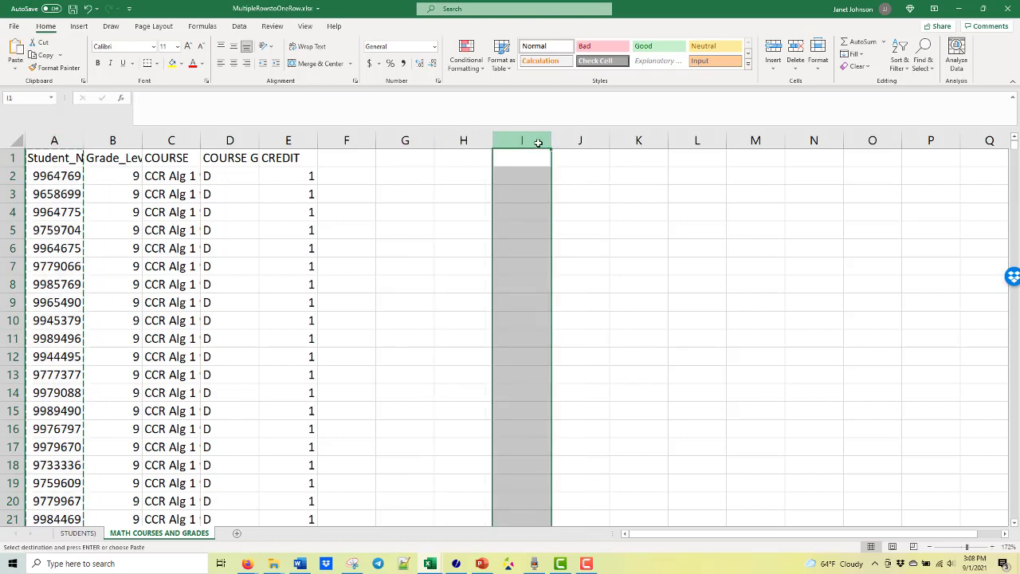
key("ctrl+v")
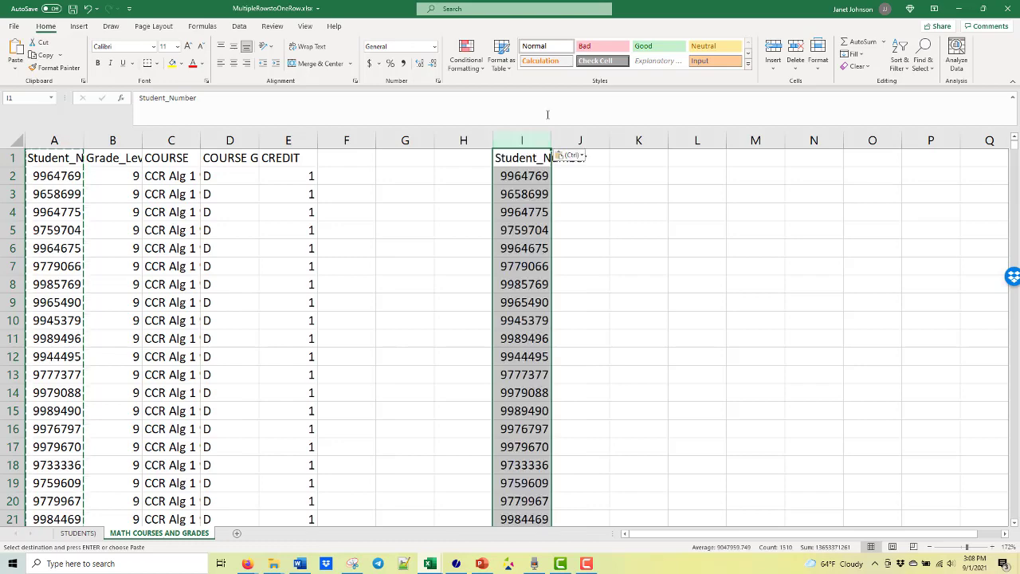
- Remove duplicate values from the copied Student_Number column, treating the first row as a header
left_click(239, 27)
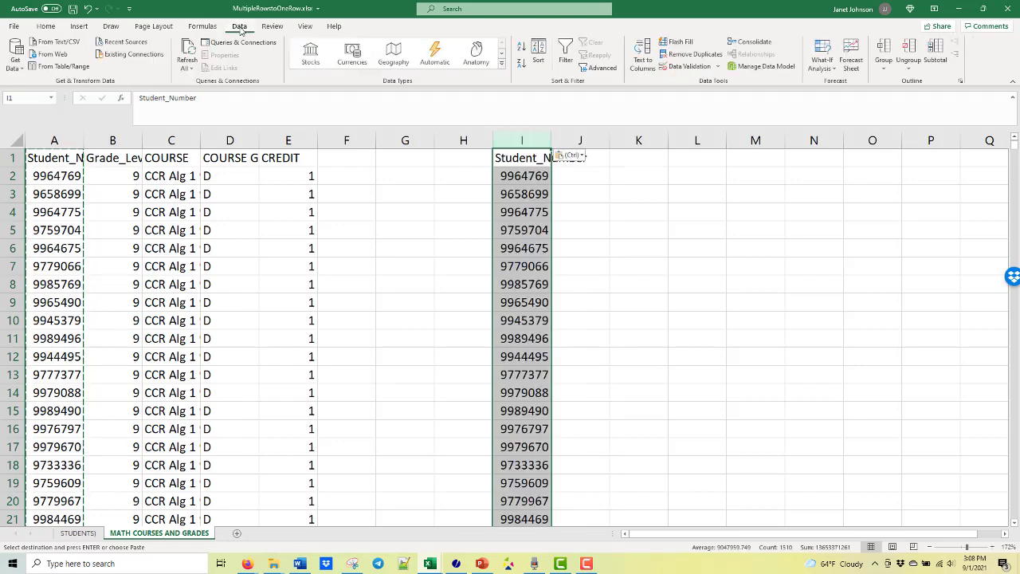
left_click(681, 56)
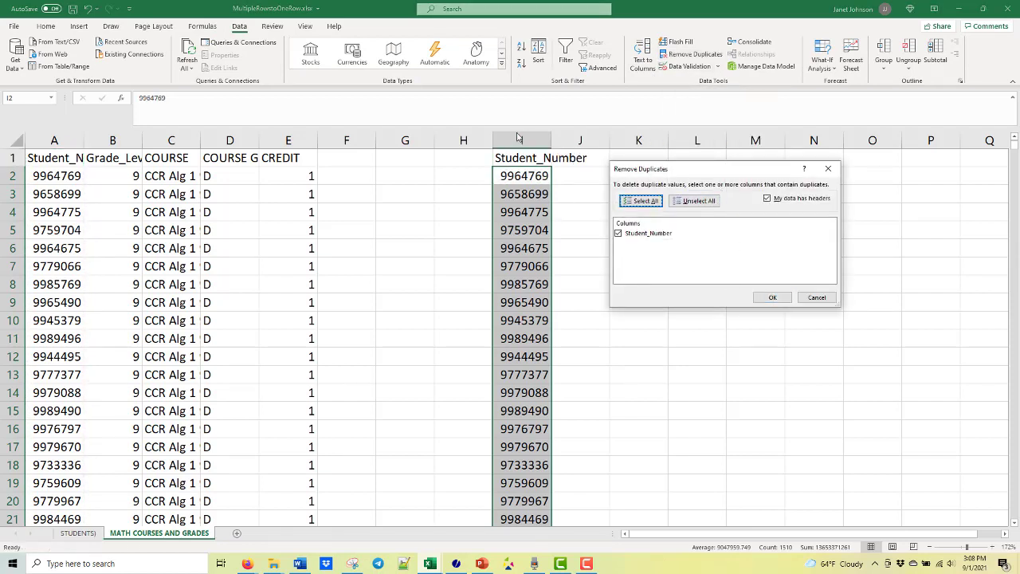
left_click(772, 298)
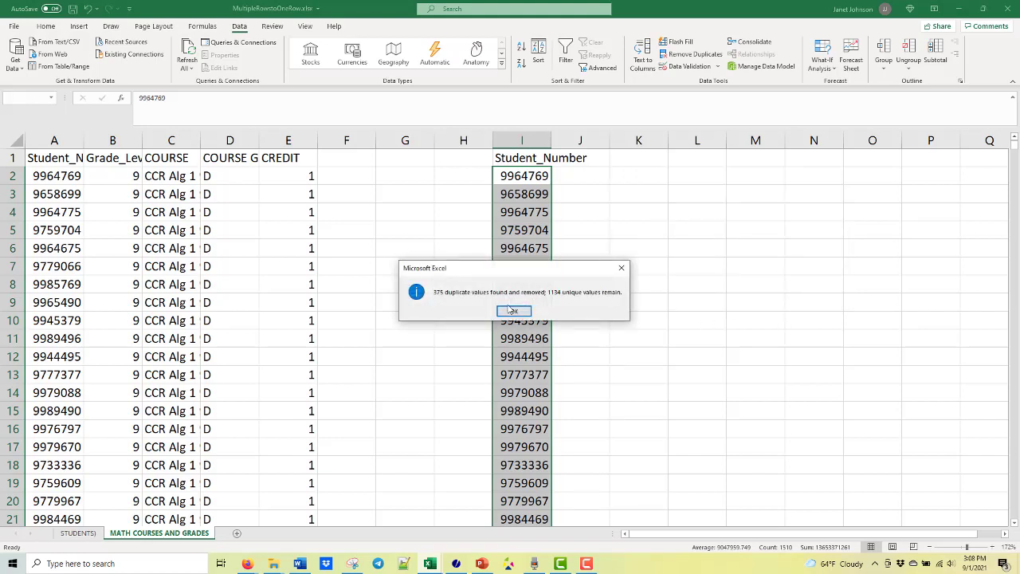
left_click(621, 267)
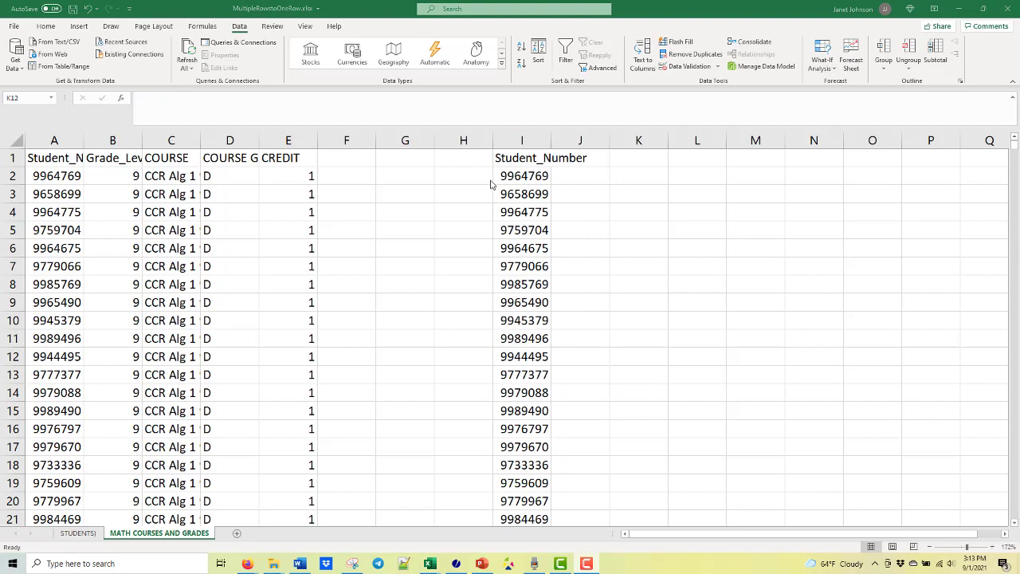
- Delete the copied Student_Number column I from the sheet
left_click(526, 140)
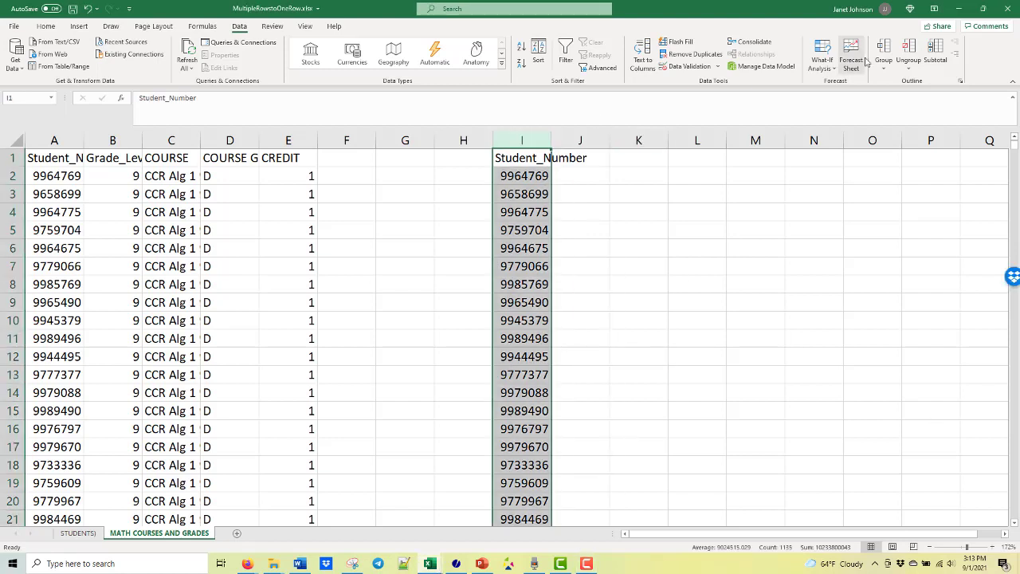
left_click(45, 27)
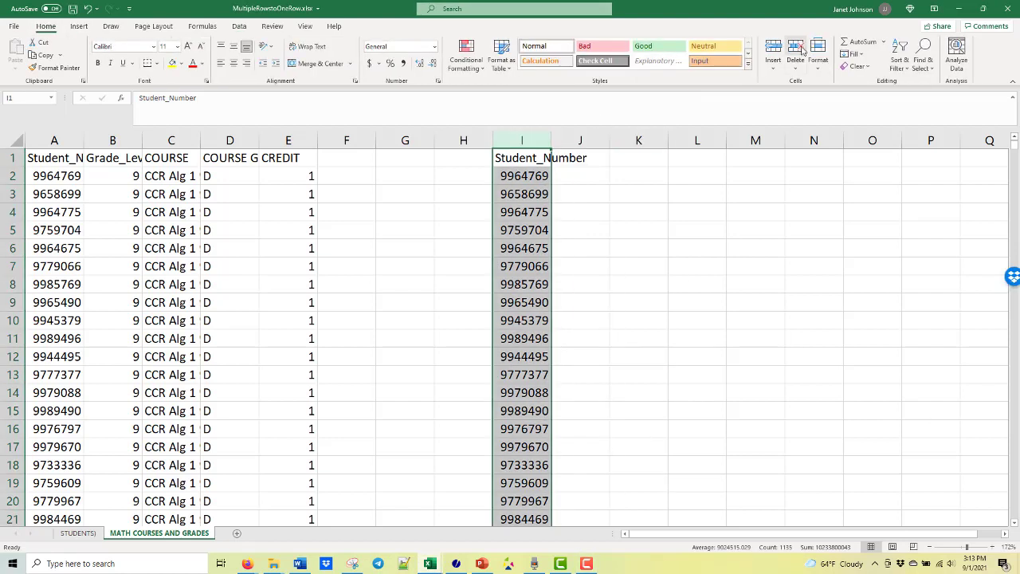
left_click(796, 48)
- Convert the course data range A1:E1510 into a table with headers
left_click(117, 243)
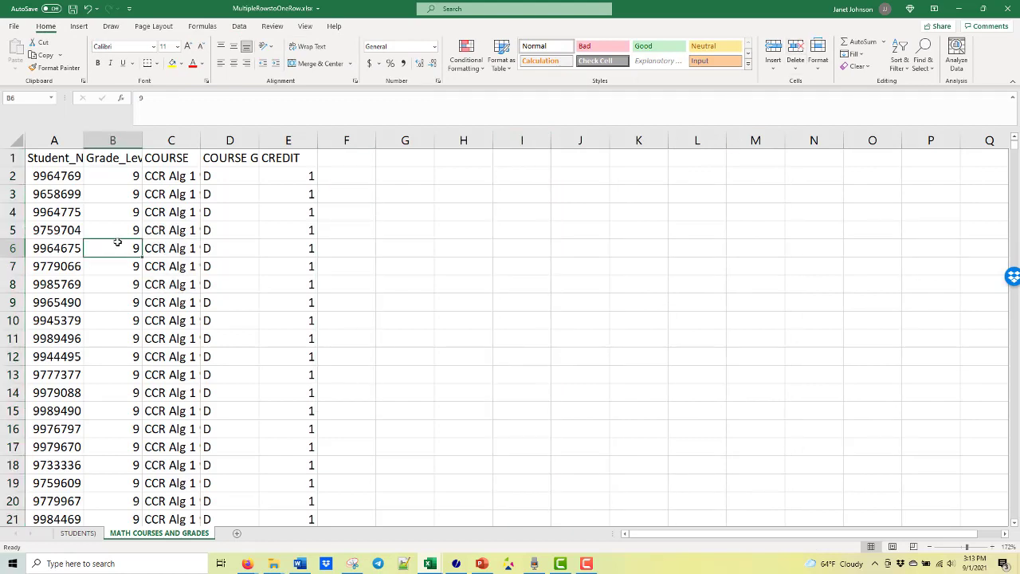
key("ctrl+t")
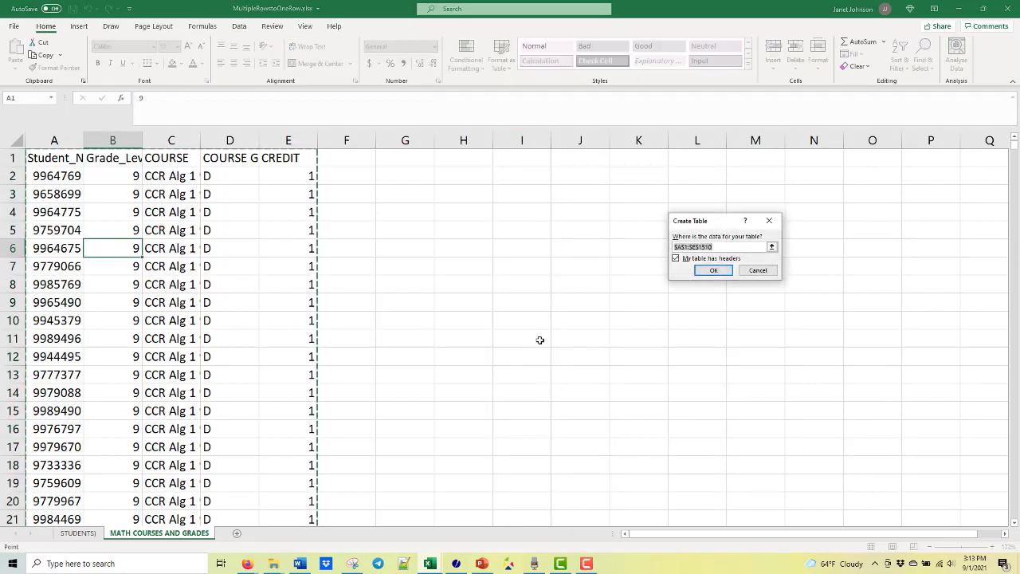
left_click(723, 275)
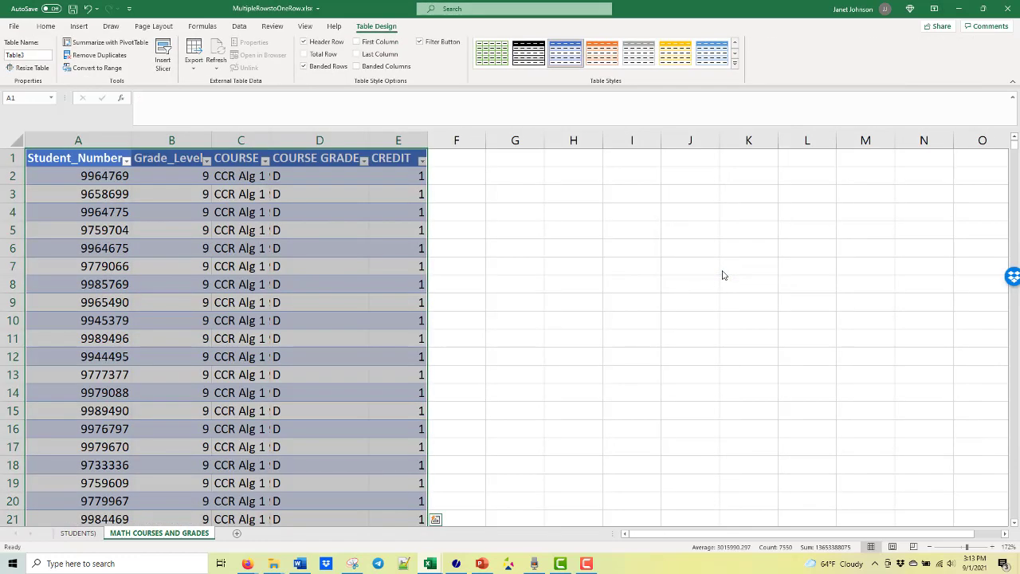
left_click(723, 275)
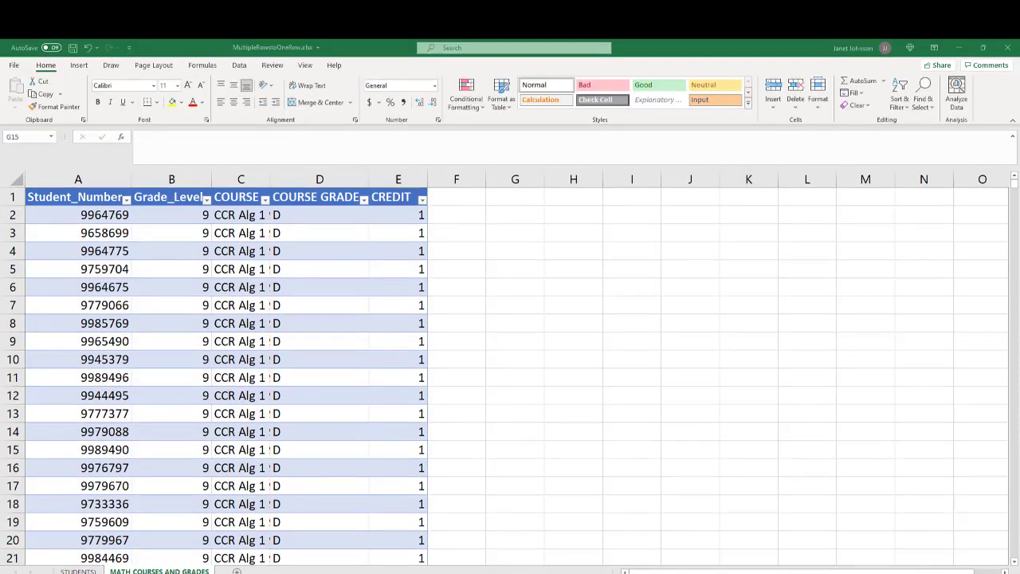
- Rename the course data table as tblCourses
left_click(326, 308)
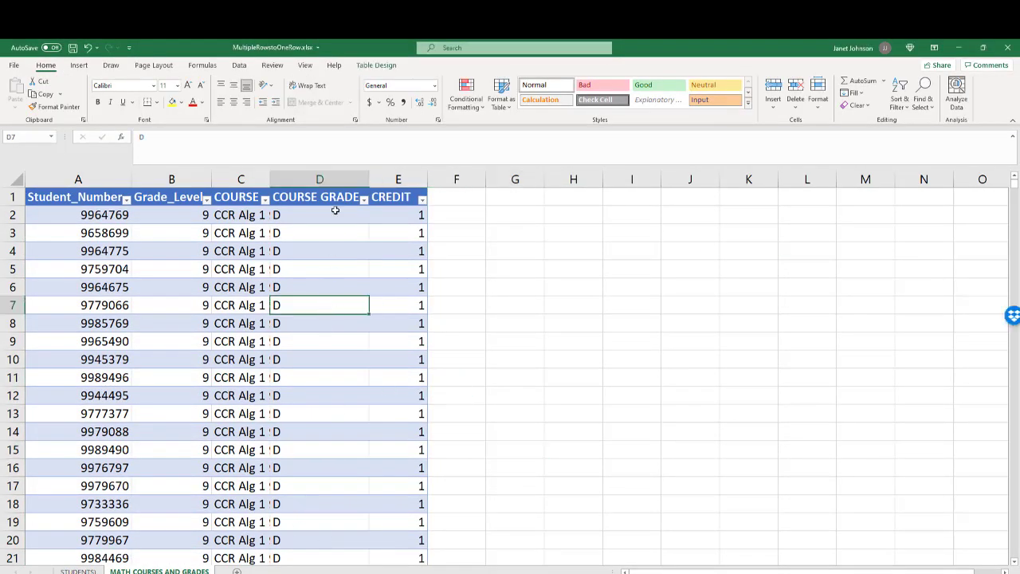
left_click(381, 66)
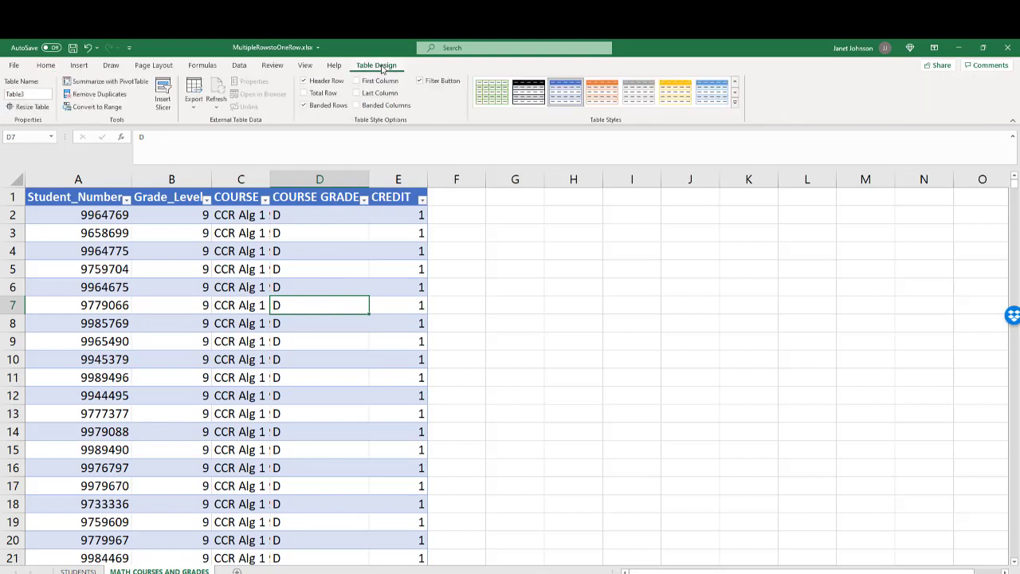
left_click(32, 95)
key("BackSpace")
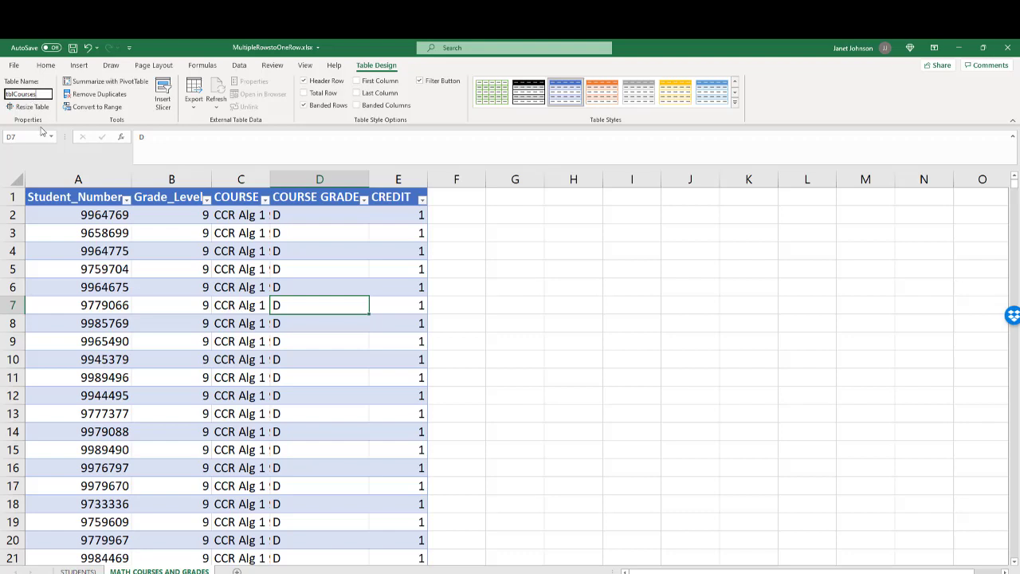
left_click(146, 273)
left_click(147, 273)
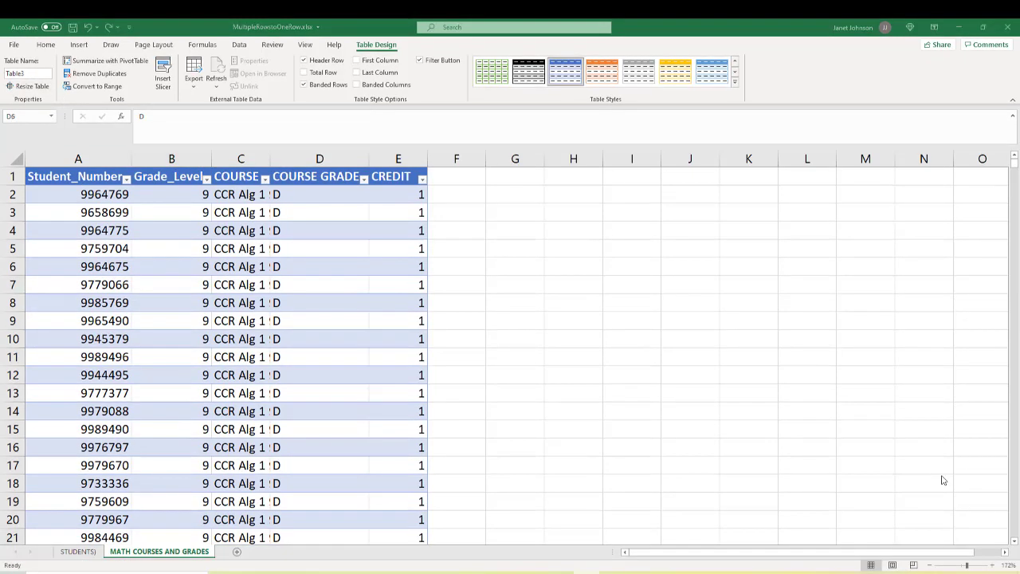
- Load the course table into the Power Query Editor and delete the query's Changed Type step
left_click(241, 46)
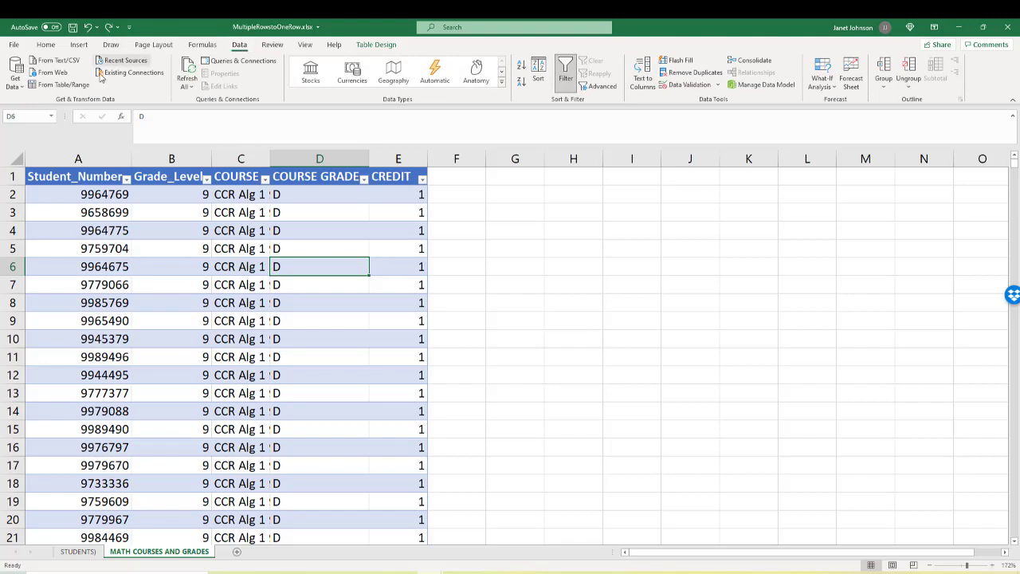
left_click(79, 89)
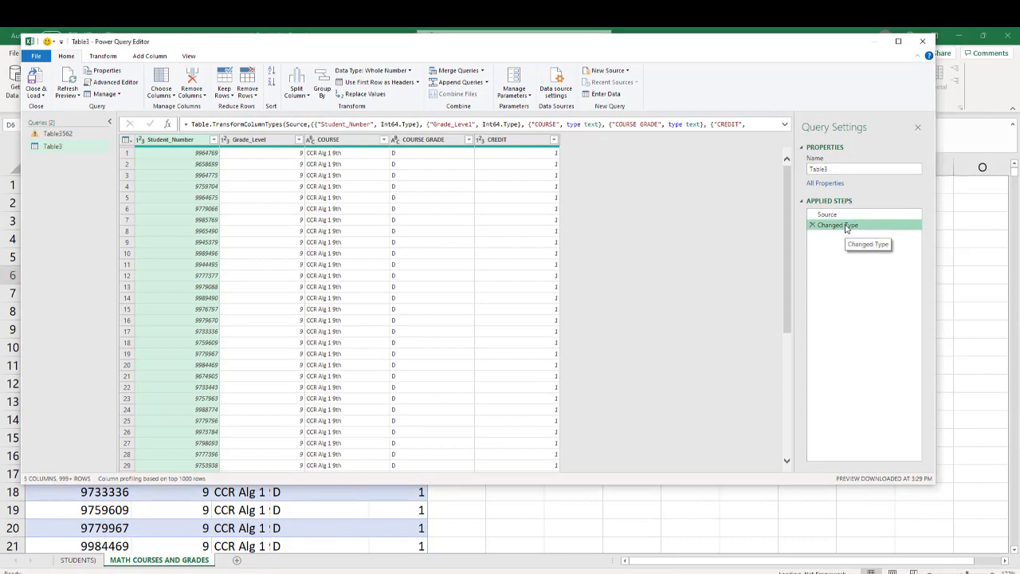
right_click(847, 229)
left_click(876, 258)
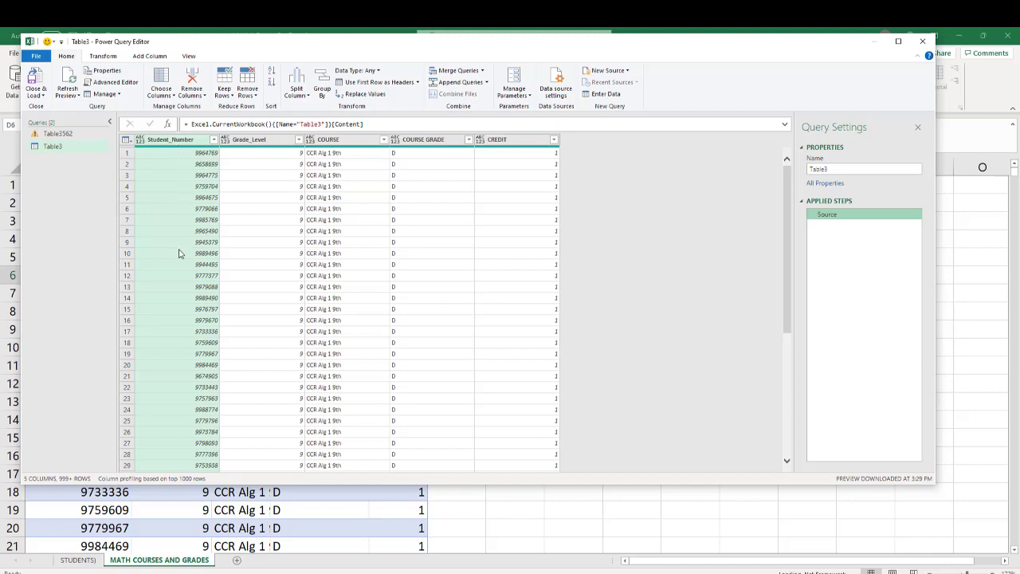
- Set up an advanced Group By on Student_Number with a new column named Courses that sums COURSE
left_click(328, 77)
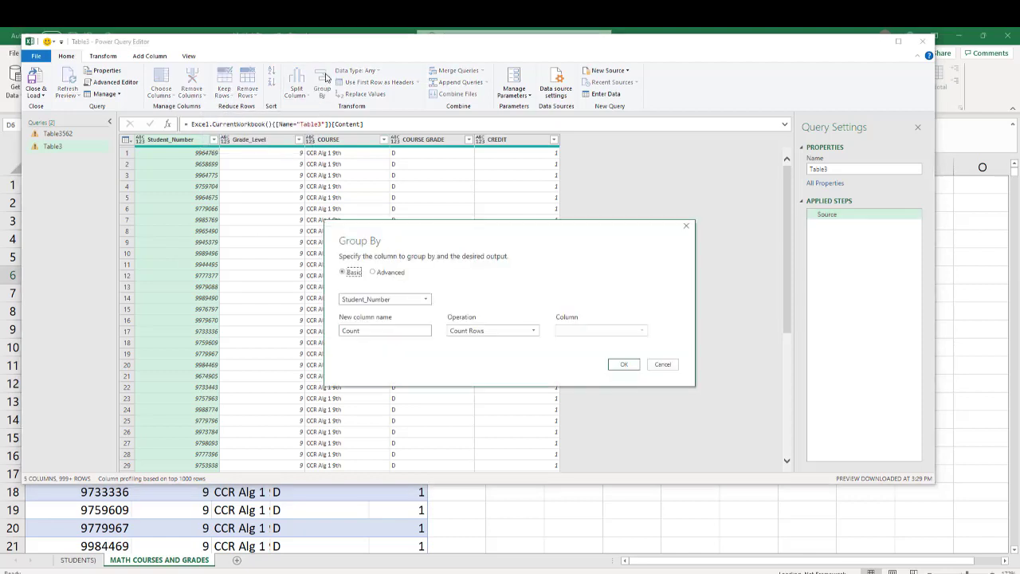
left_click(373, 272)
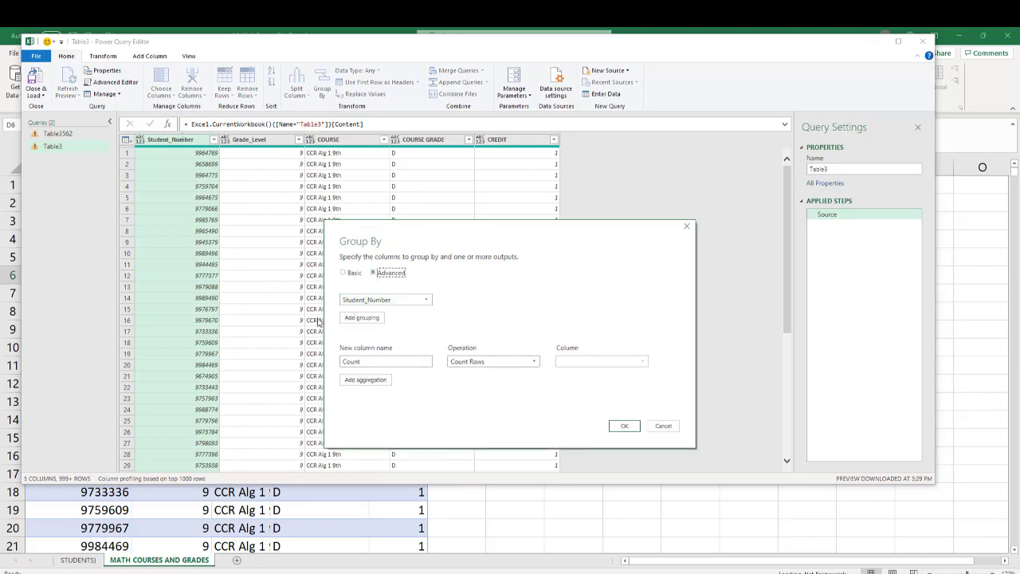
left_click(397, 362)
left_click_drag(395, 362, 305, 354)
left_click(433, 400)
left_click_drag(374, 361, 317, 365)
type("Cou")
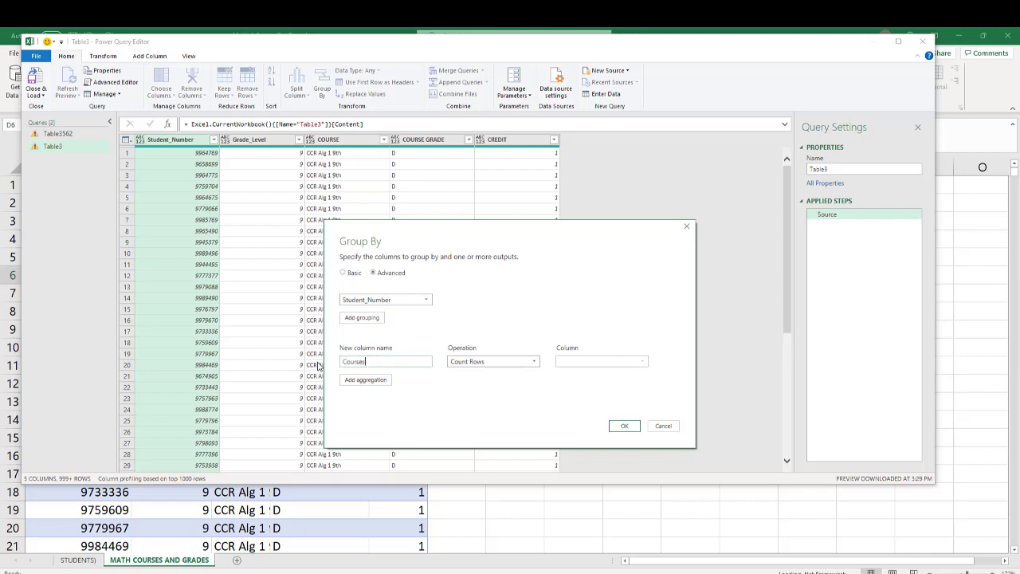
left_click(533, 364)
left_click(506, 372)
left_click(642, 362)
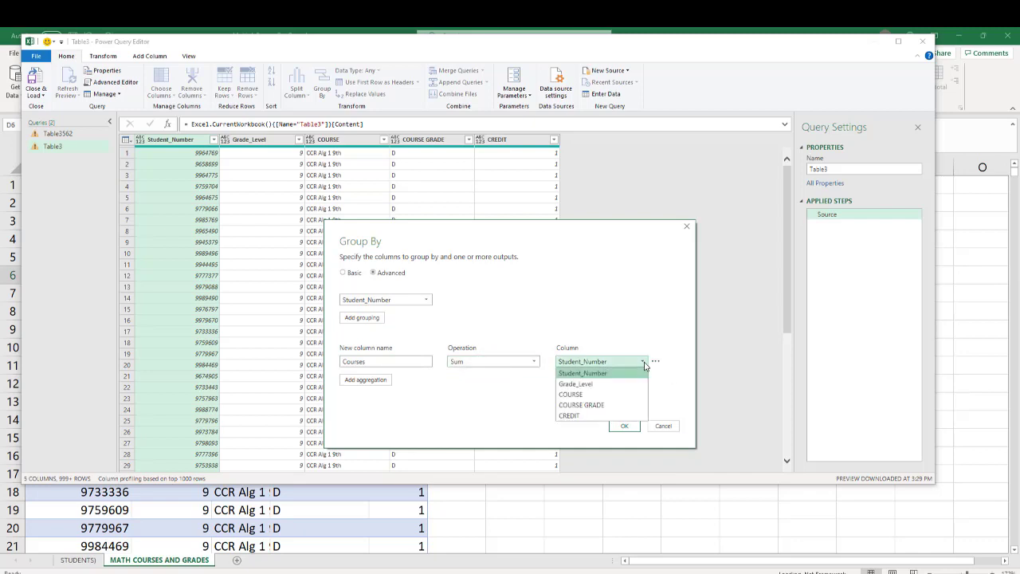
left_click(613, 395)
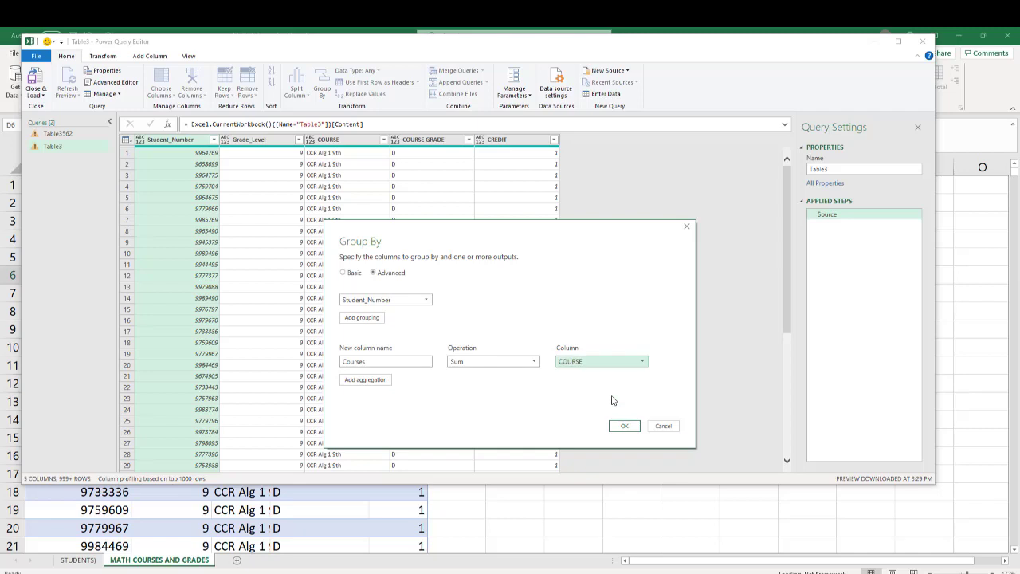
- Add a second aggregation named Grades that sums COURSE GRADE, and apply the grouping
left_click(370, 381)
left_click(375, 381)
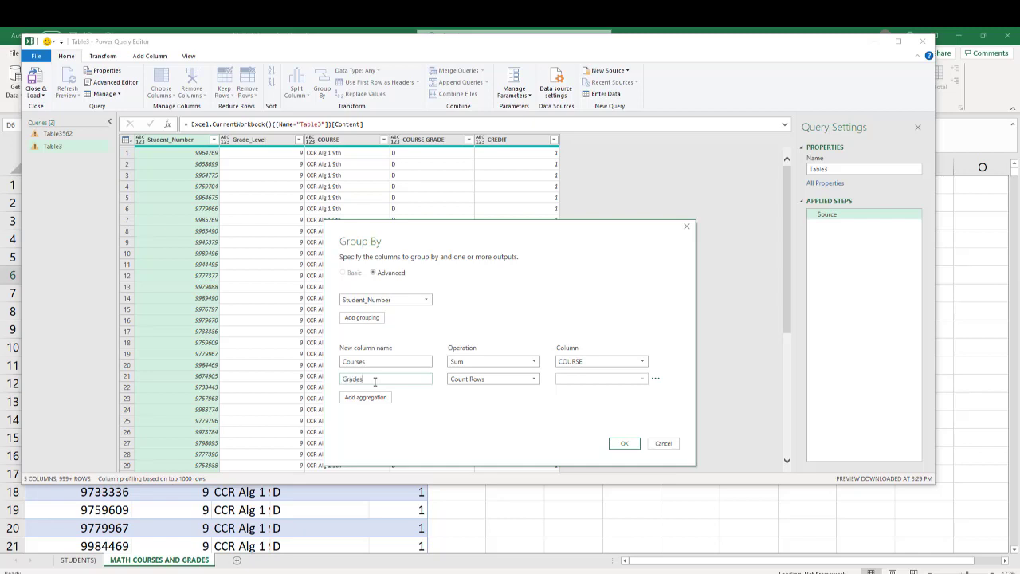
left_click(534, 379)
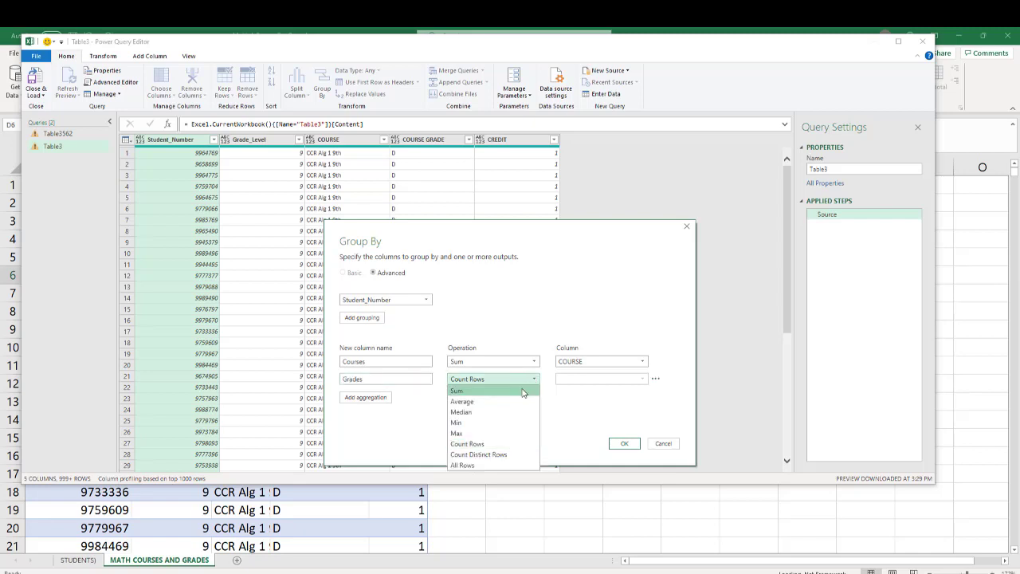
left_click(523, 391)
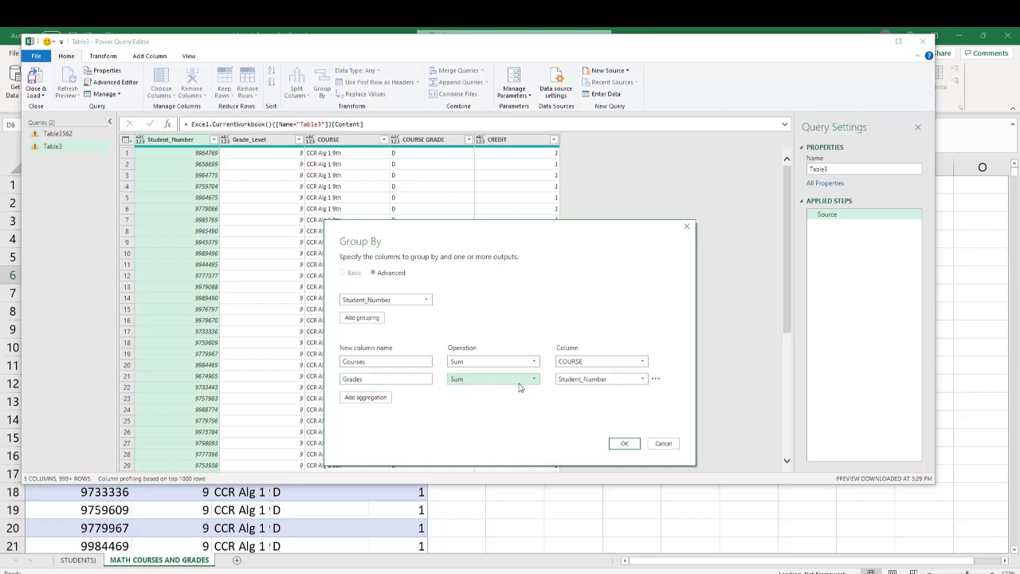
left_click(640, 379)
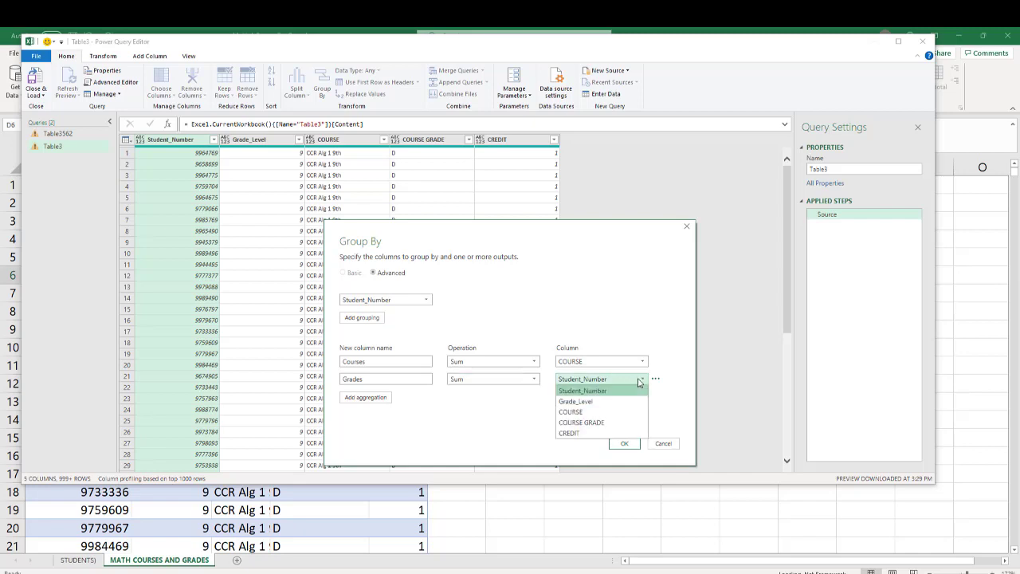
left_click(625, 423)
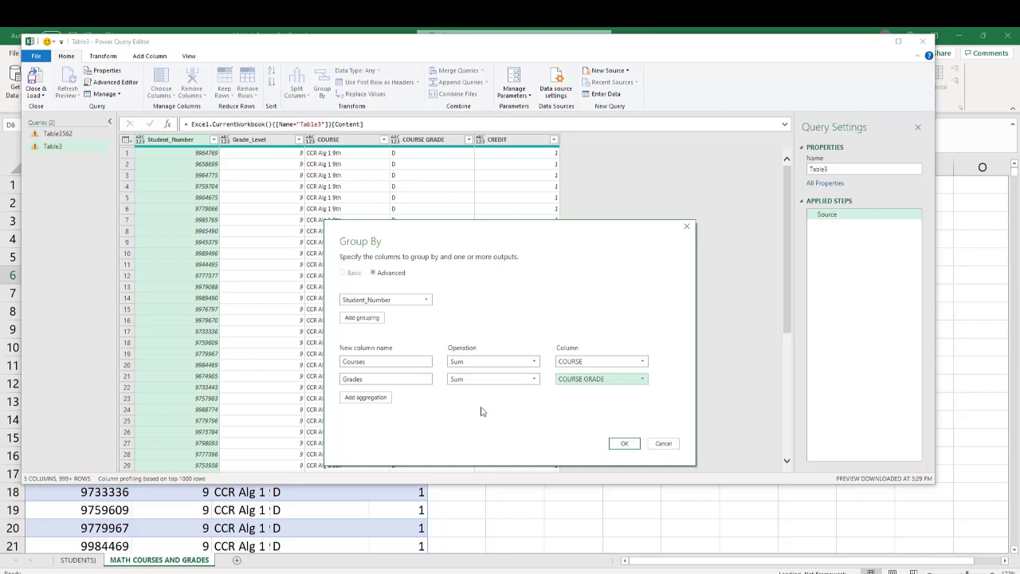
left_click(625, 444)
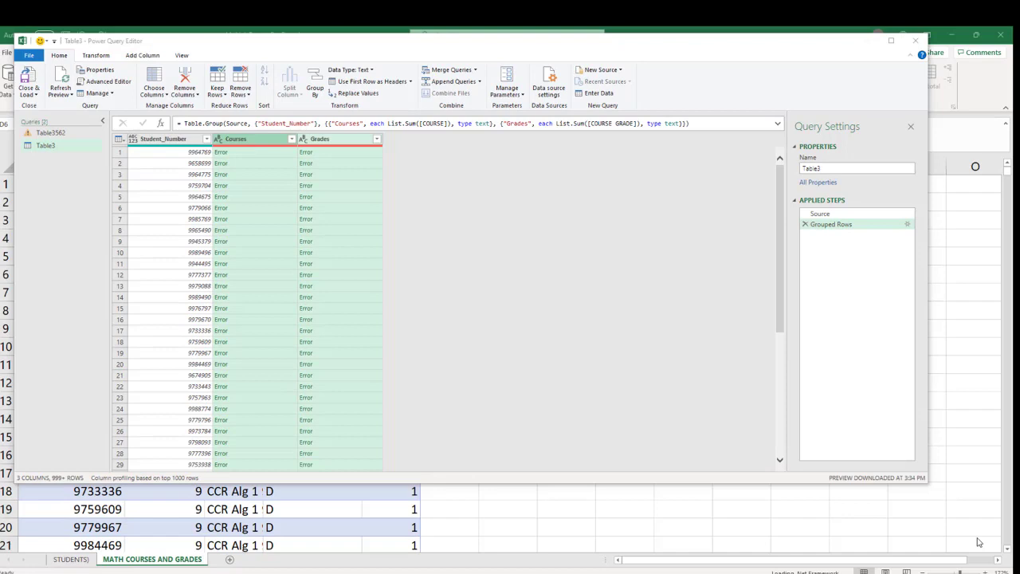
- In the query's M code, replace List.Sum with Text.Combine for the Courses aggregation
left_click(183, 55)
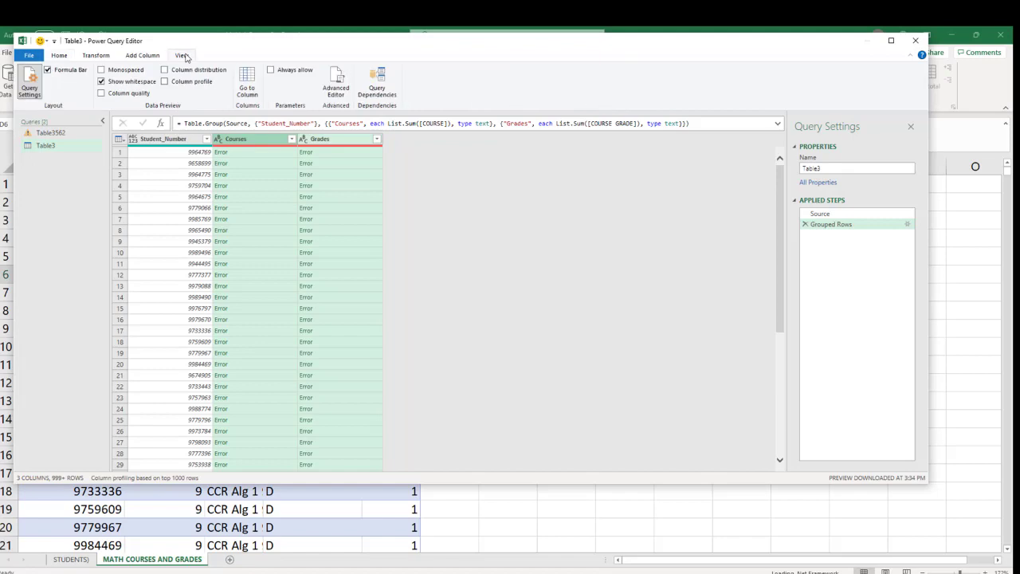
left_click(336, 83)
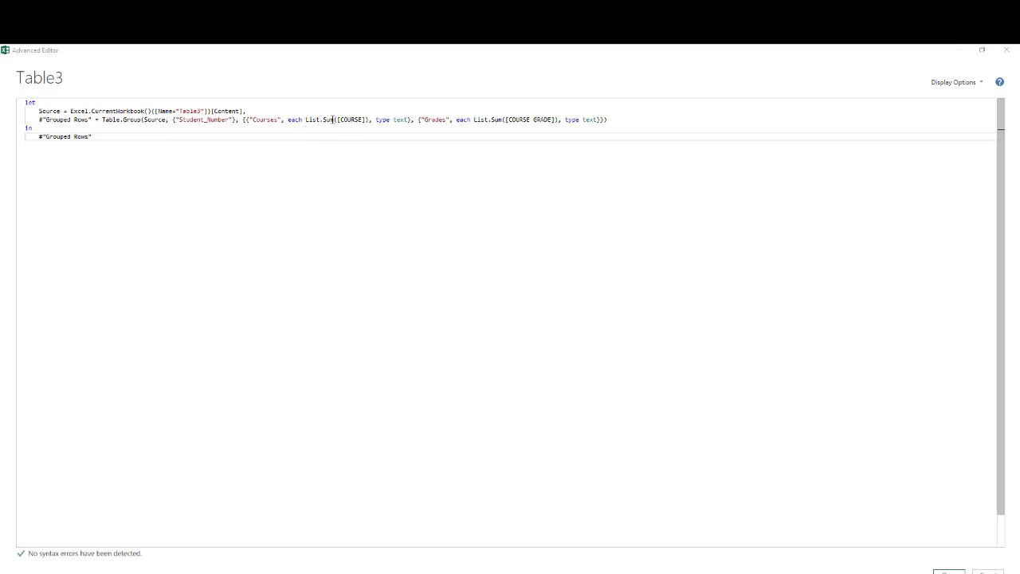
left_click_drag(304, 120, 333, 119)
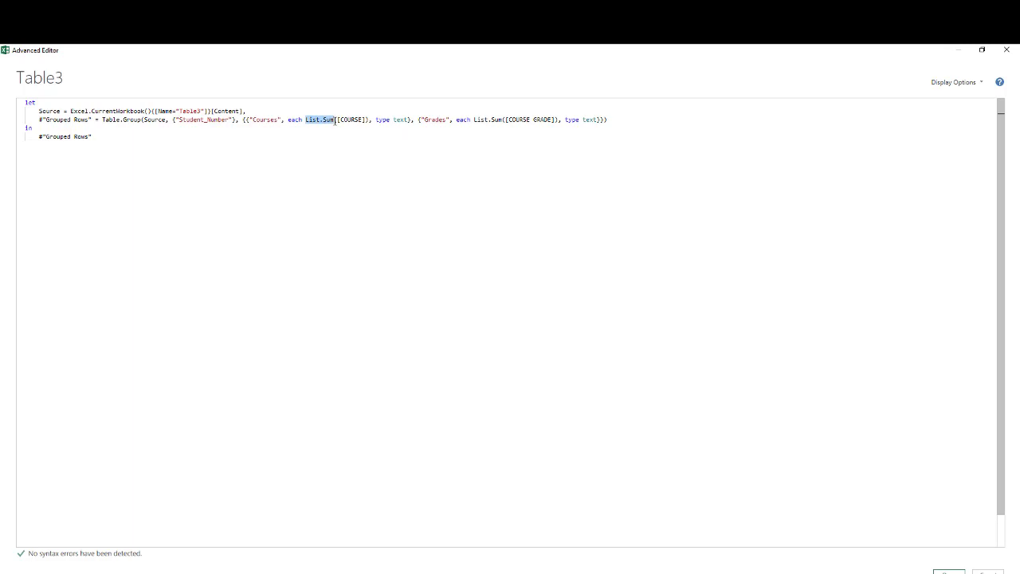
type("Text.")
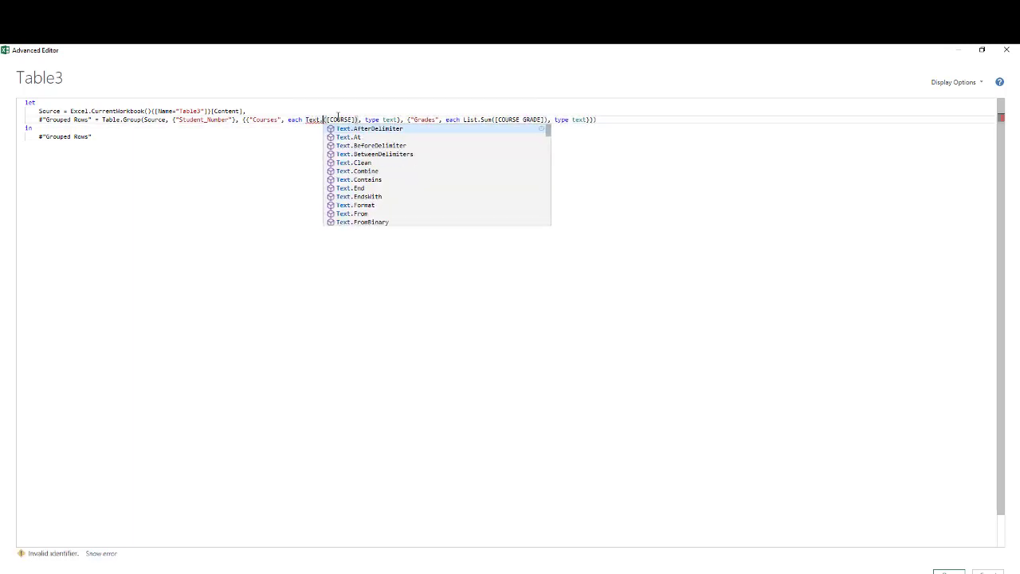
type("Combine")
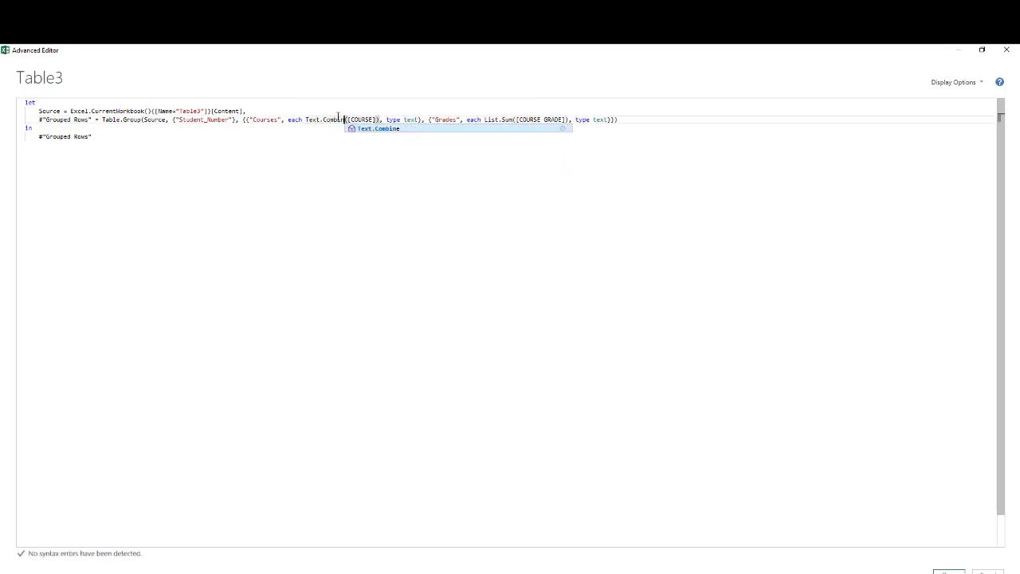
left_click(380, 129)
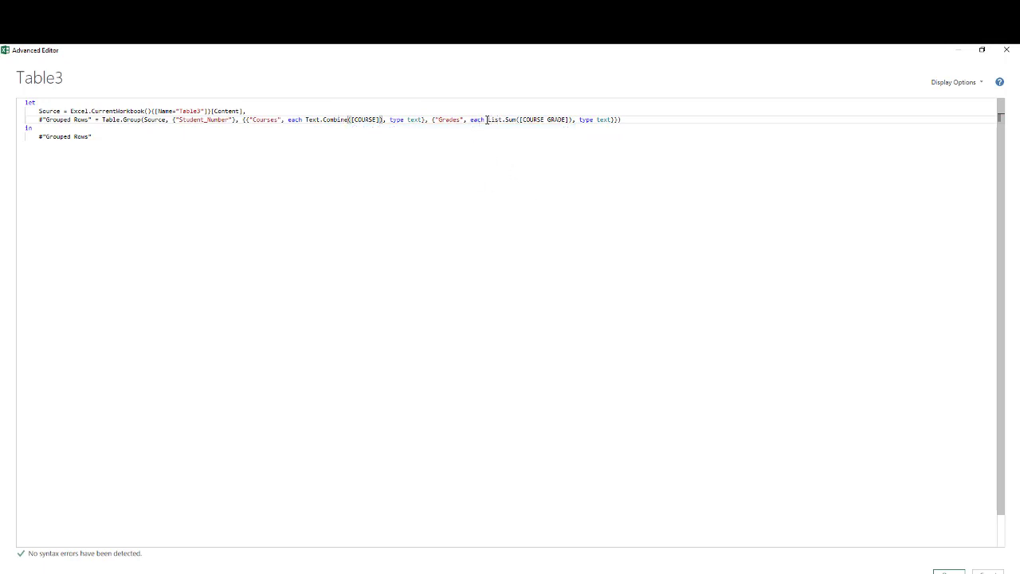
- Replace List.Sum with Text.Combine for the Grades aggregation in the query code
left_click_drag(487, 120, 517, 119)
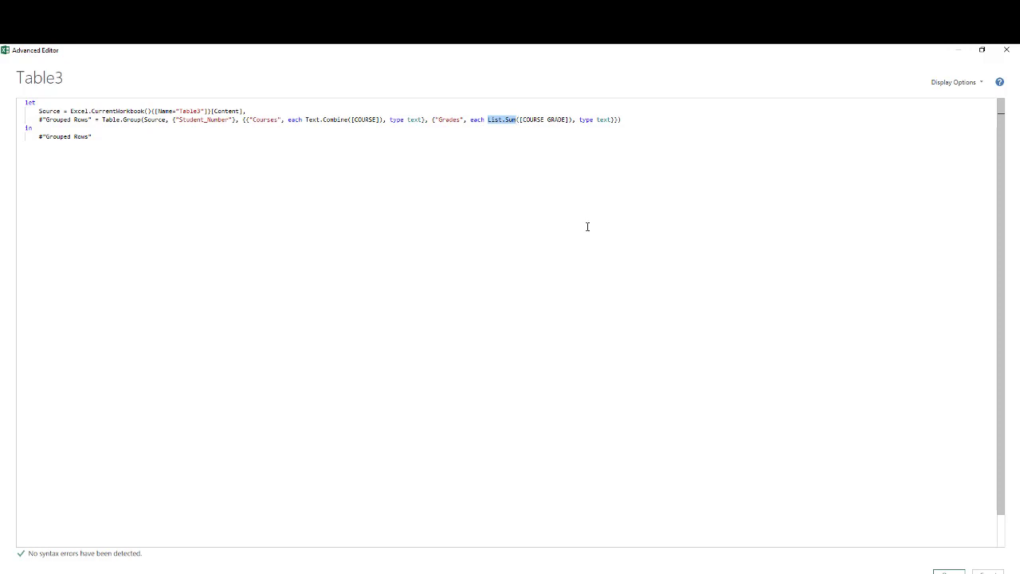
type("Text.C")
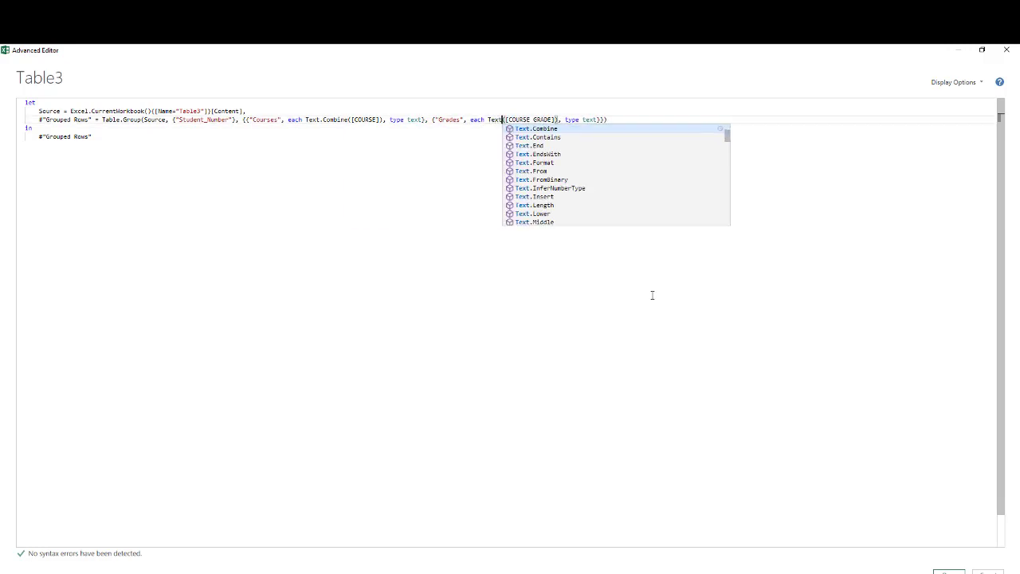
type("ombine")
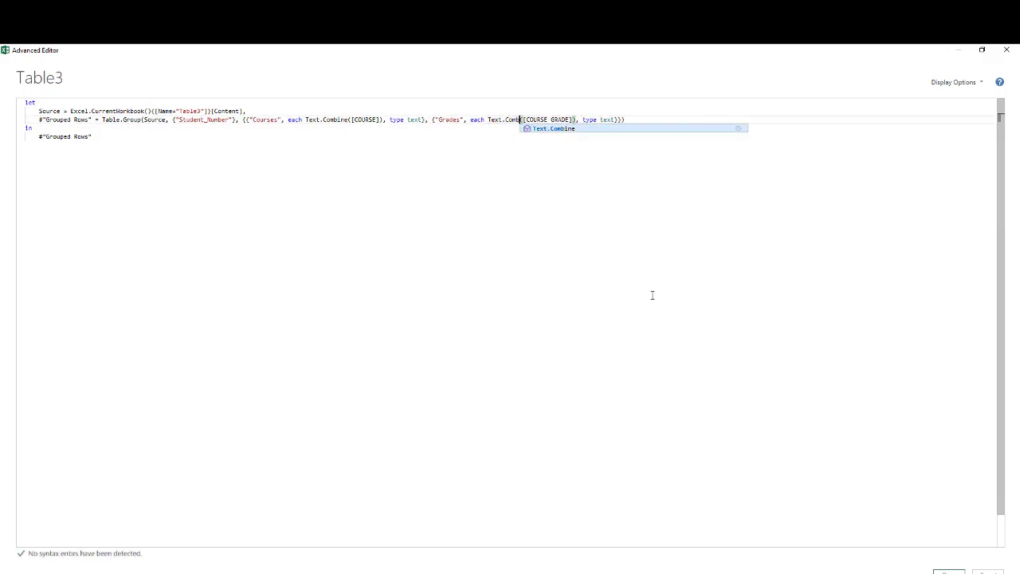
left_click(652, 295)
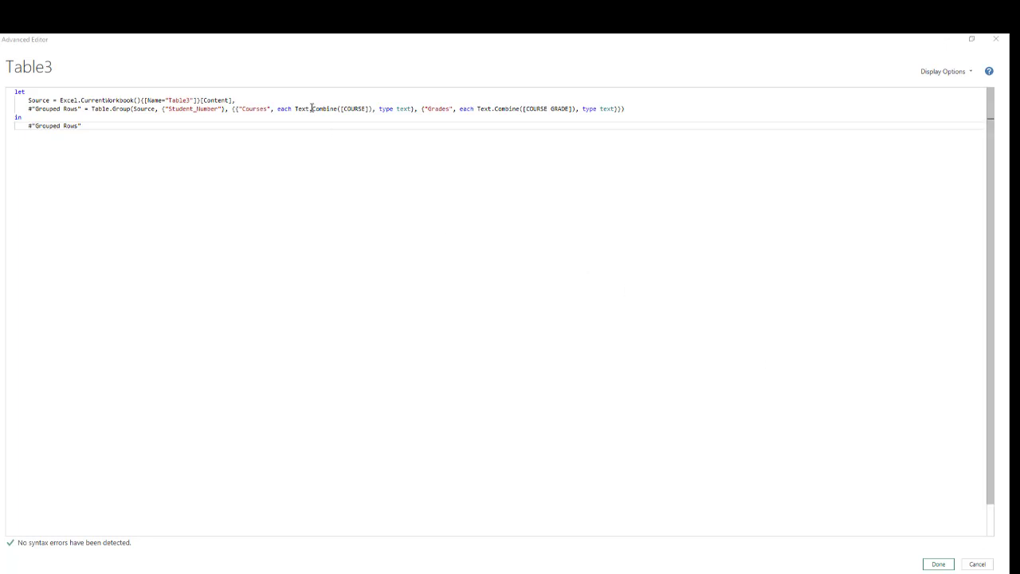
- Add a comma separator "," as the second argument of the Text.Combine function for [COURSE]
left_click(369, 108)
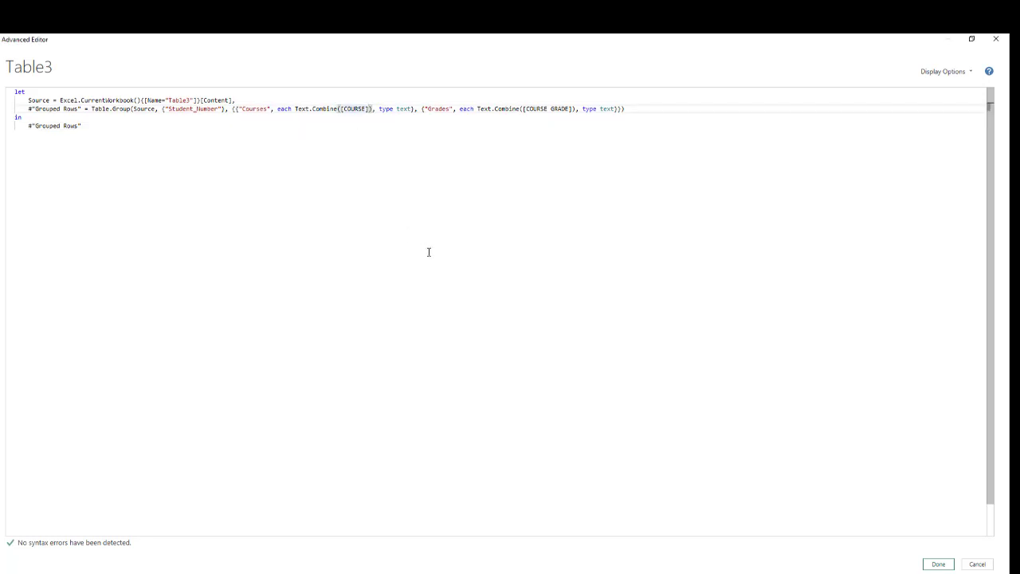
type(",")
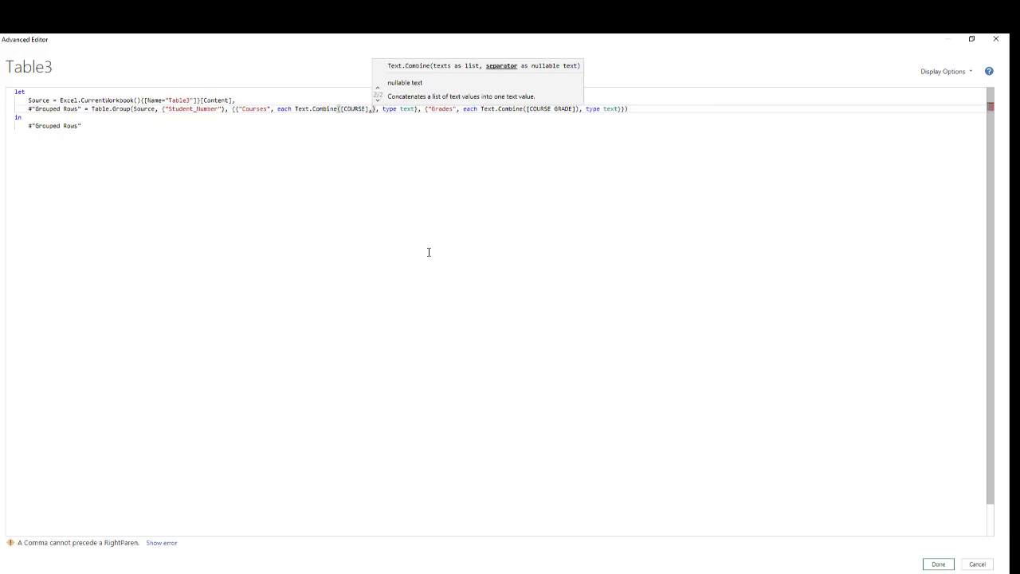
type("\",\"")
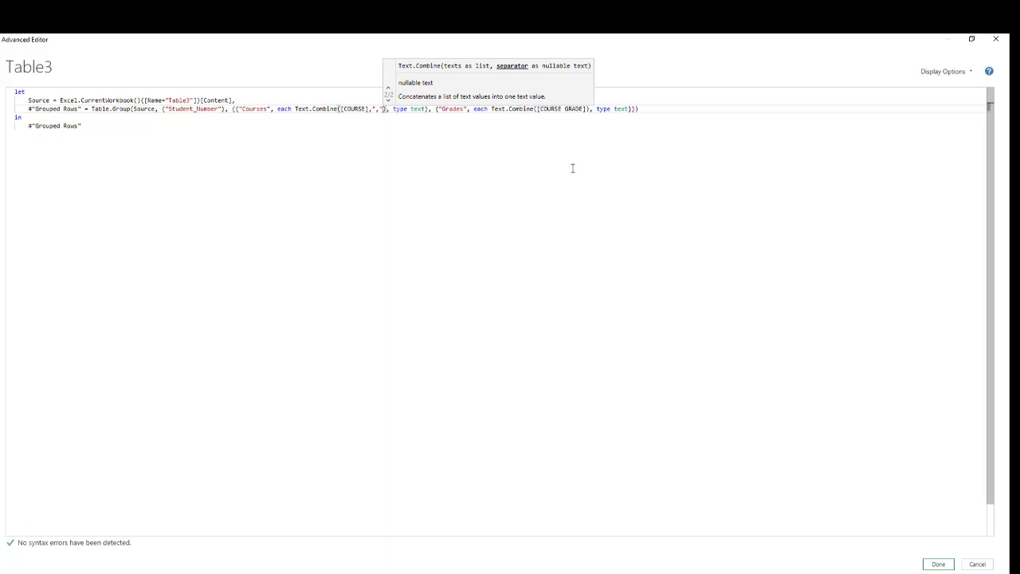
- Add the "," separator to the Text.Combine function for [COURSE GRADE] and apply the edited query code
left_click(583, 109)
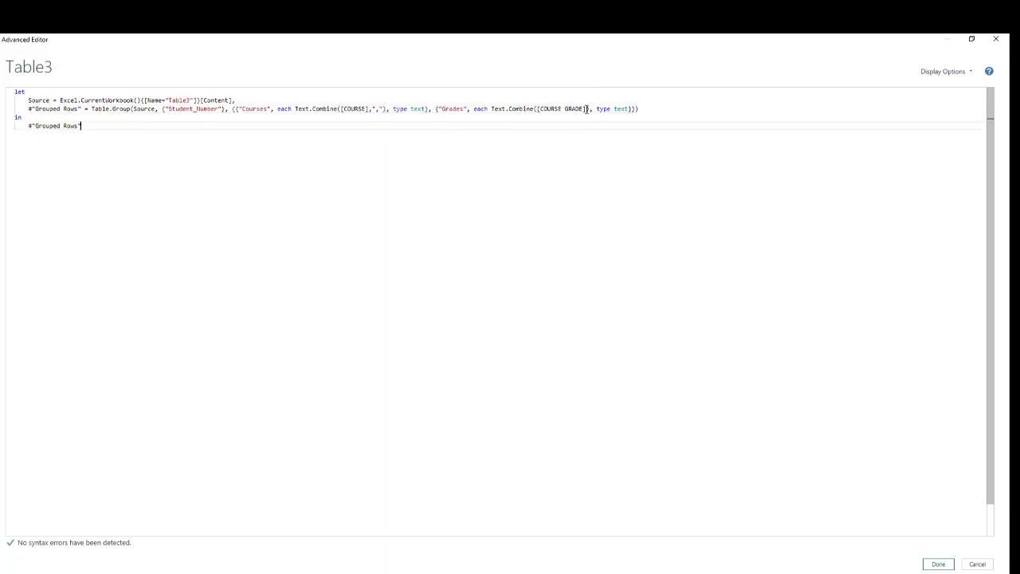
left_click(583, 110)
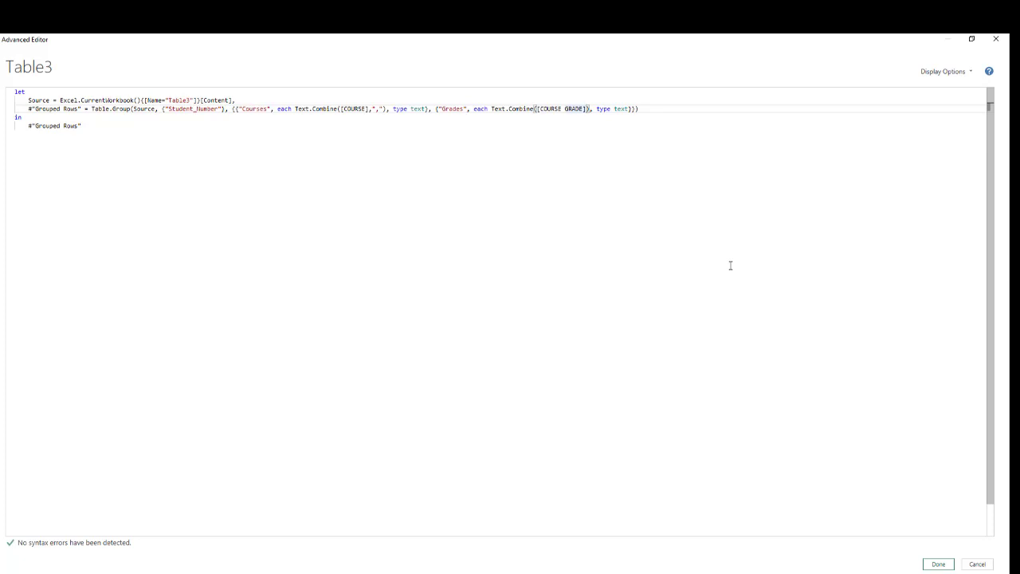
type(",")
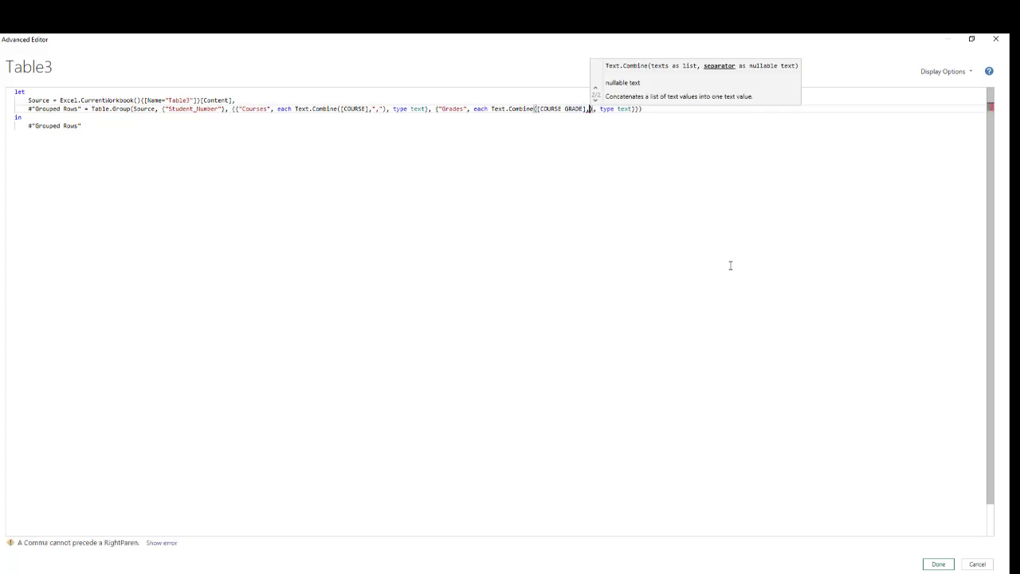
type("\",\"")
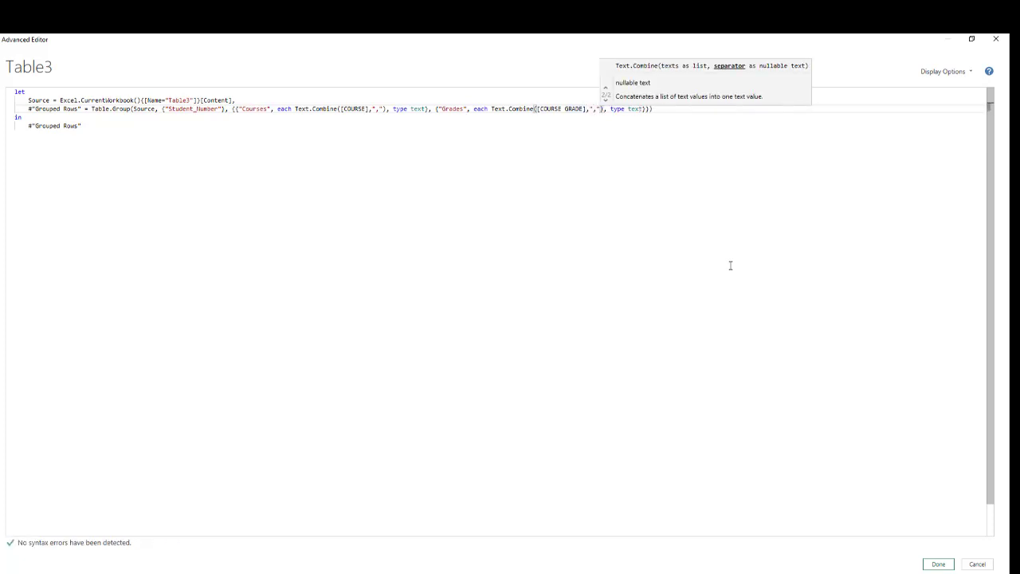
left_click(732, 265)
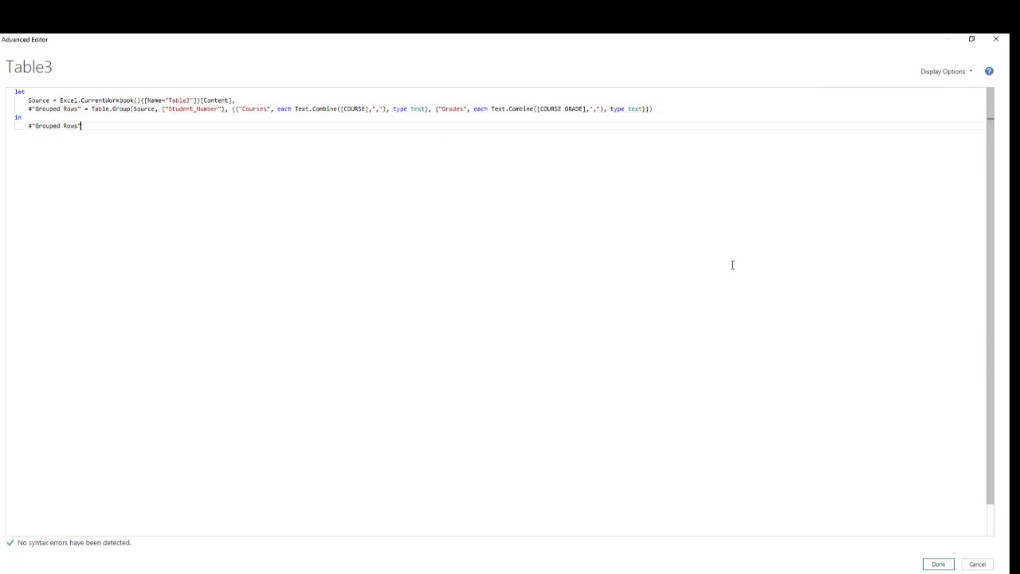
left_click(940, 564)
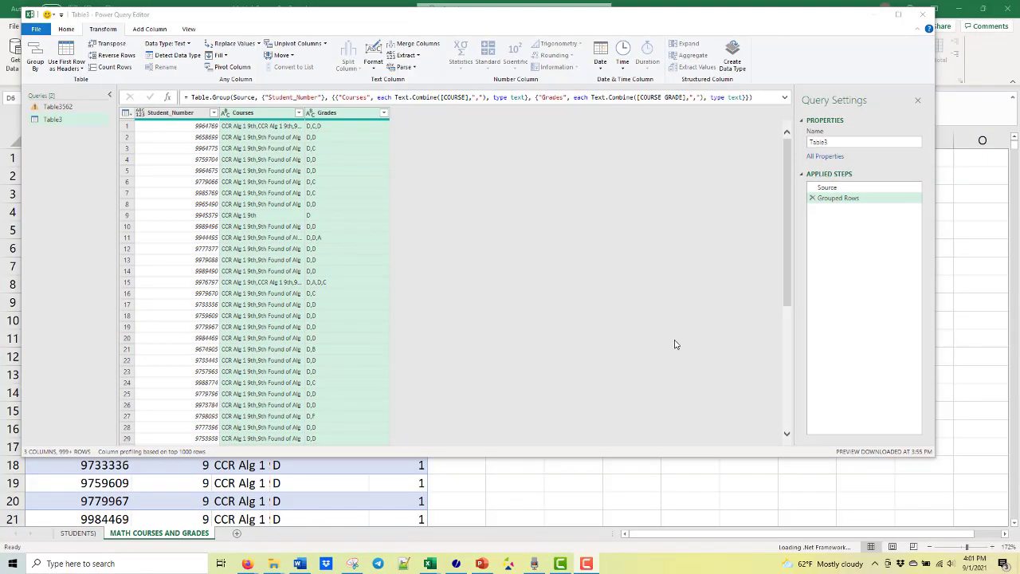
- Close the Power Query Editor and load the grouped query as a table on a new worksheet
left_click(66, 32)
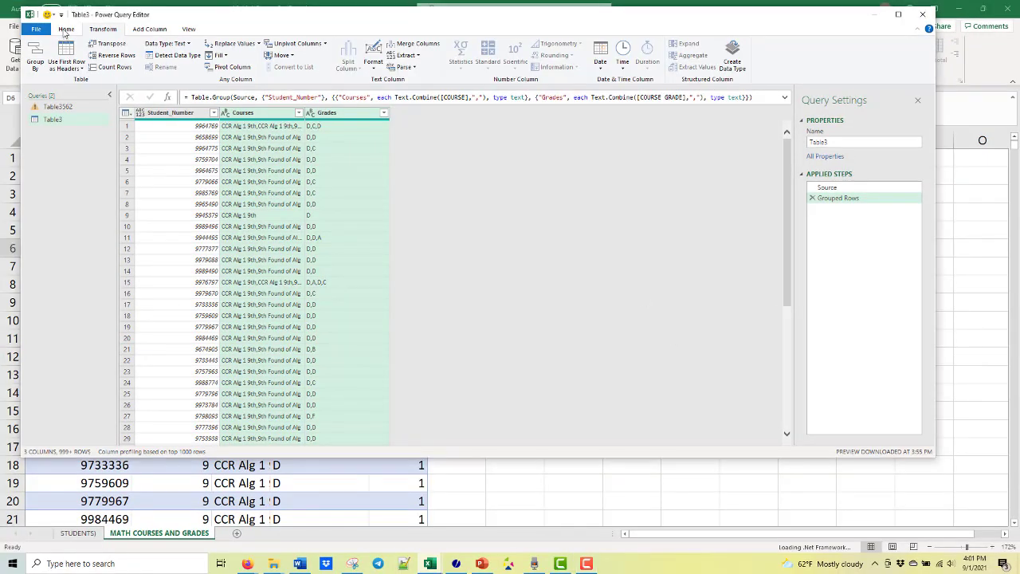
left_click(65, 32)
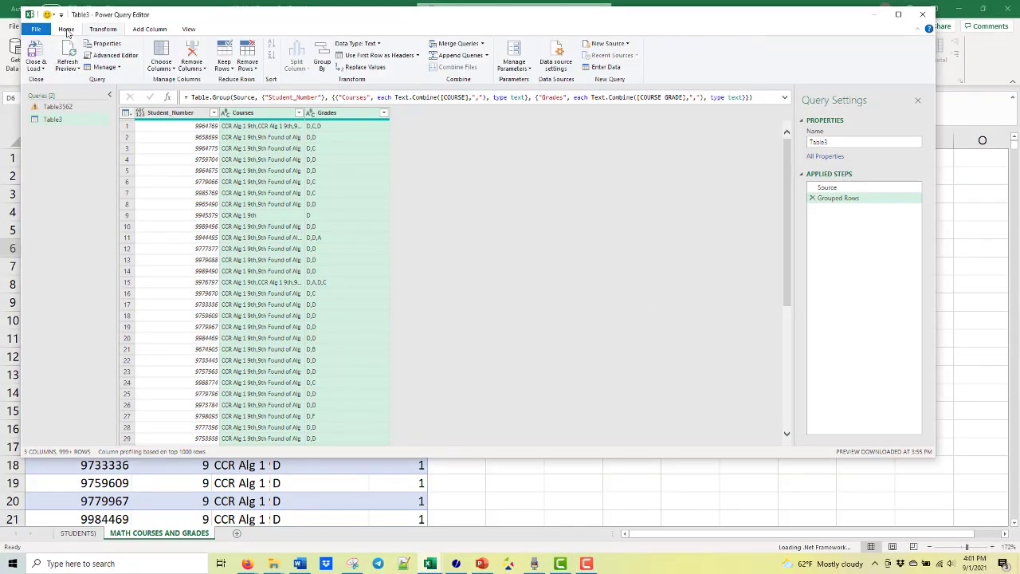
left_click(45, 70)
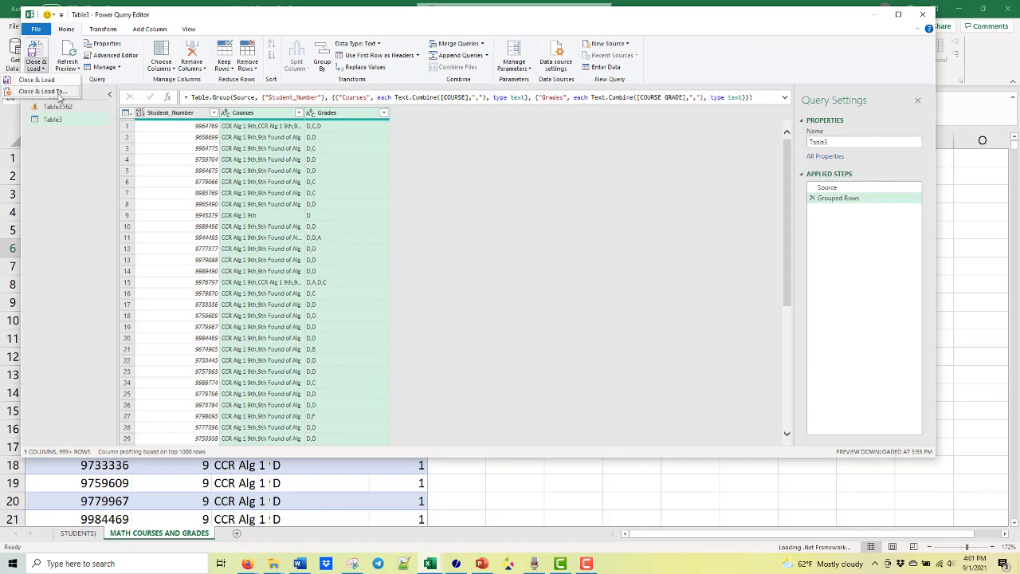
left_click(58, 93)
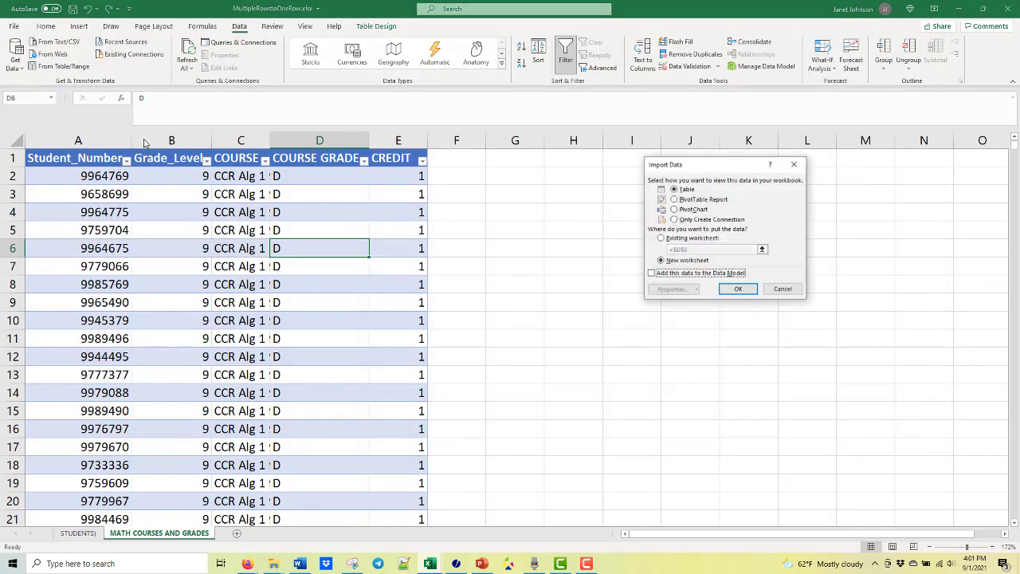
left_click(739, 289)
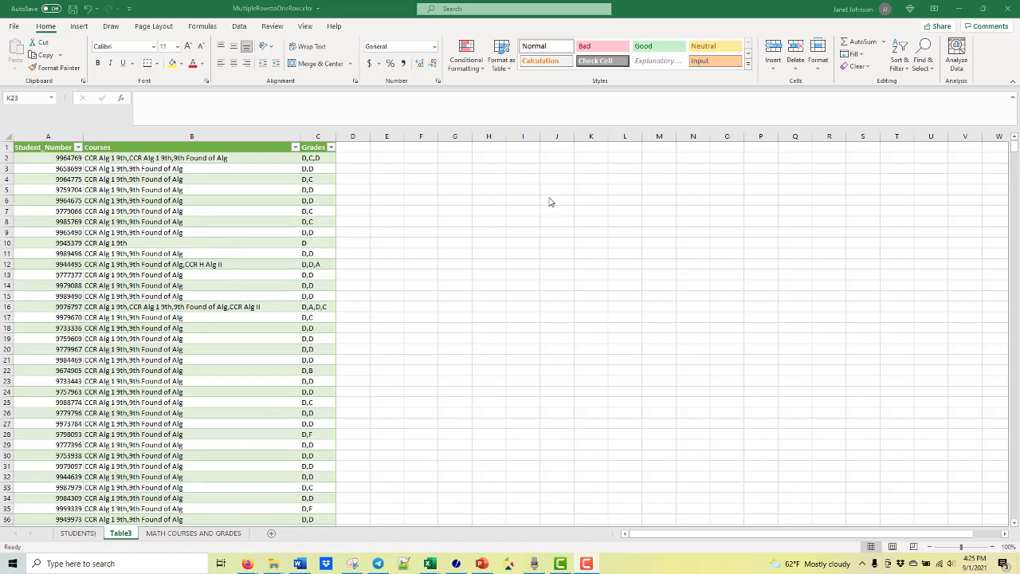
- Show Excel's data commands and switch to the STUDENTS) worksheet
left_click(241, 28)
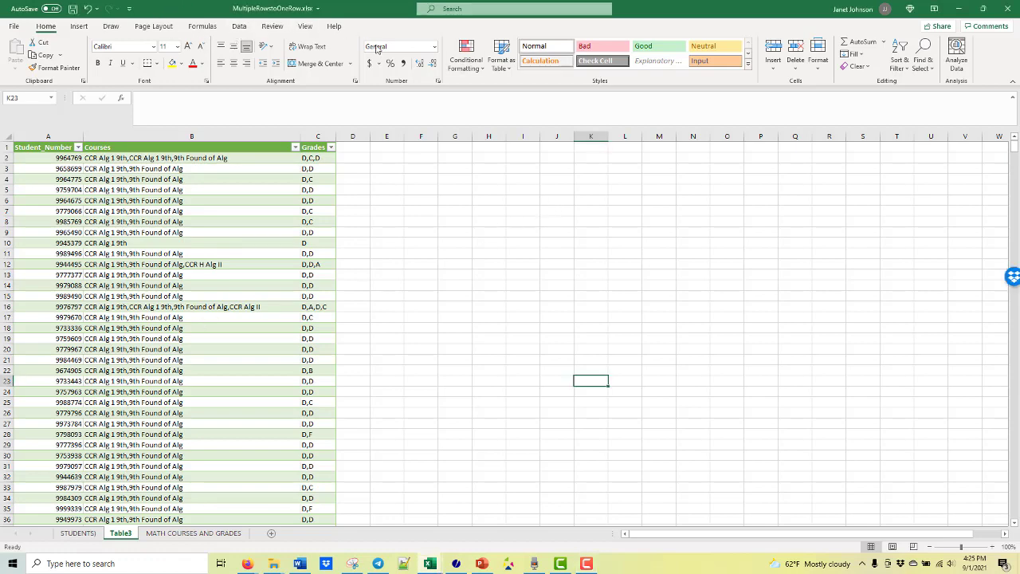
left_click(239, 27)
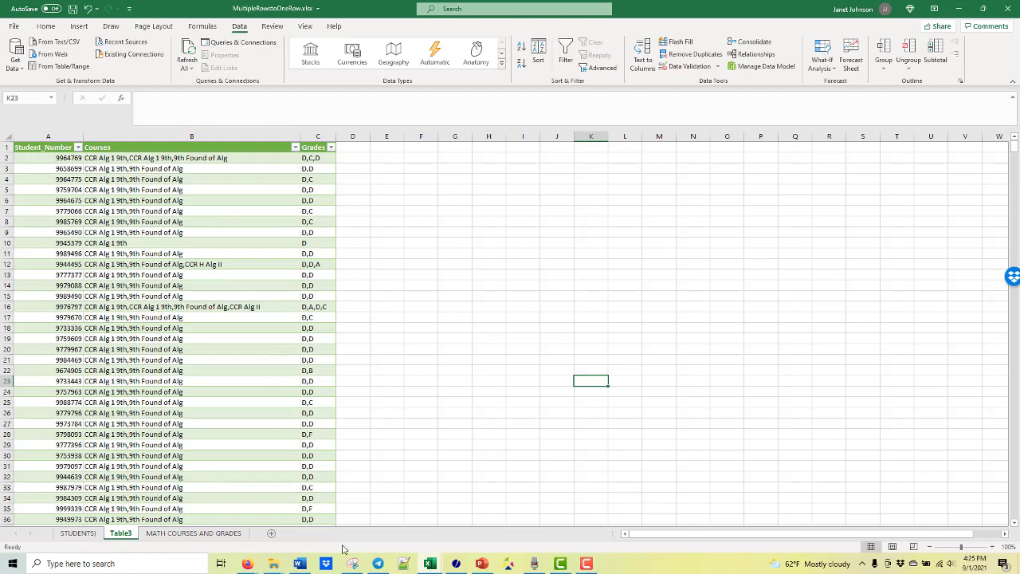
left_click(78, 533)
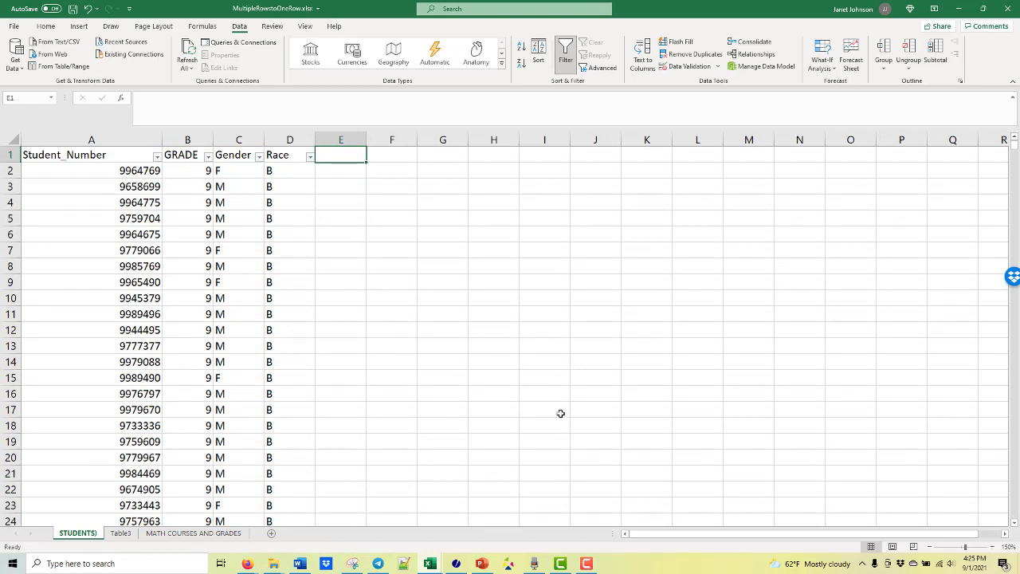